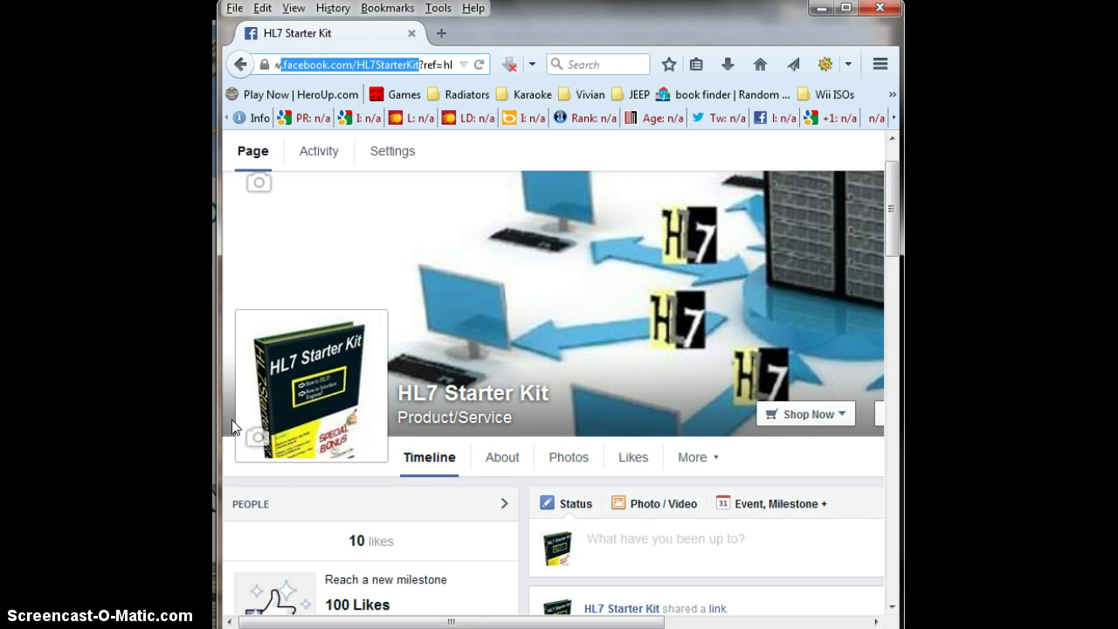
- Switch to the file window showing the Mirth folder and open sample.hl7 in Interface Explorer, acknowledging the registration notice
left_click(229, 492)
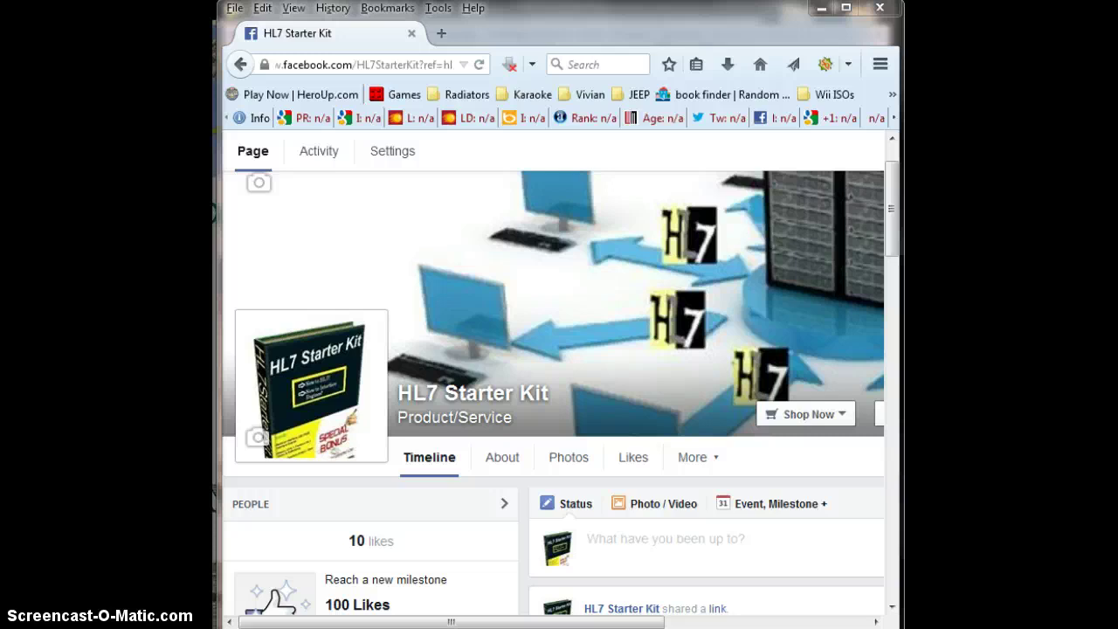
key("alt+Tab")
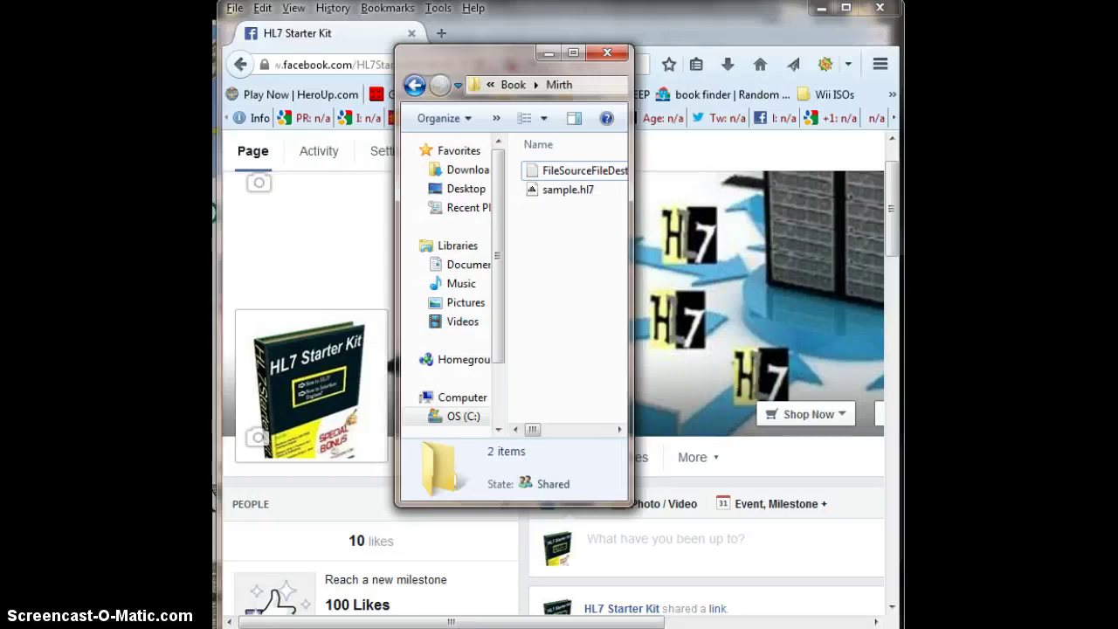
left_click(590, 193)
double_click(589, 192)
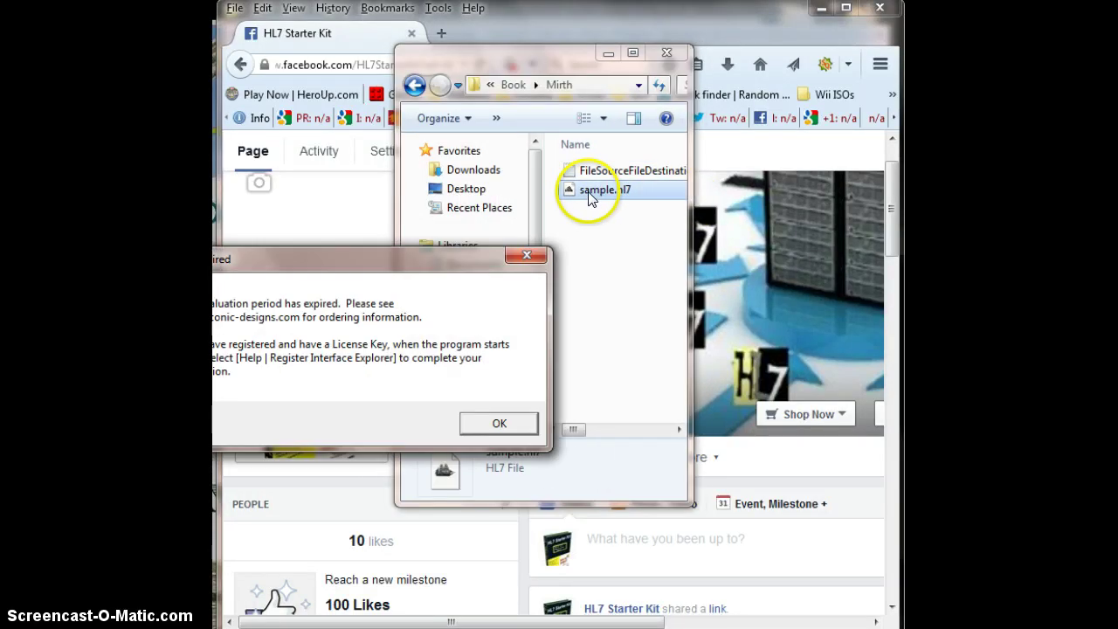
left_click_drag(400, 252, 590, 225)
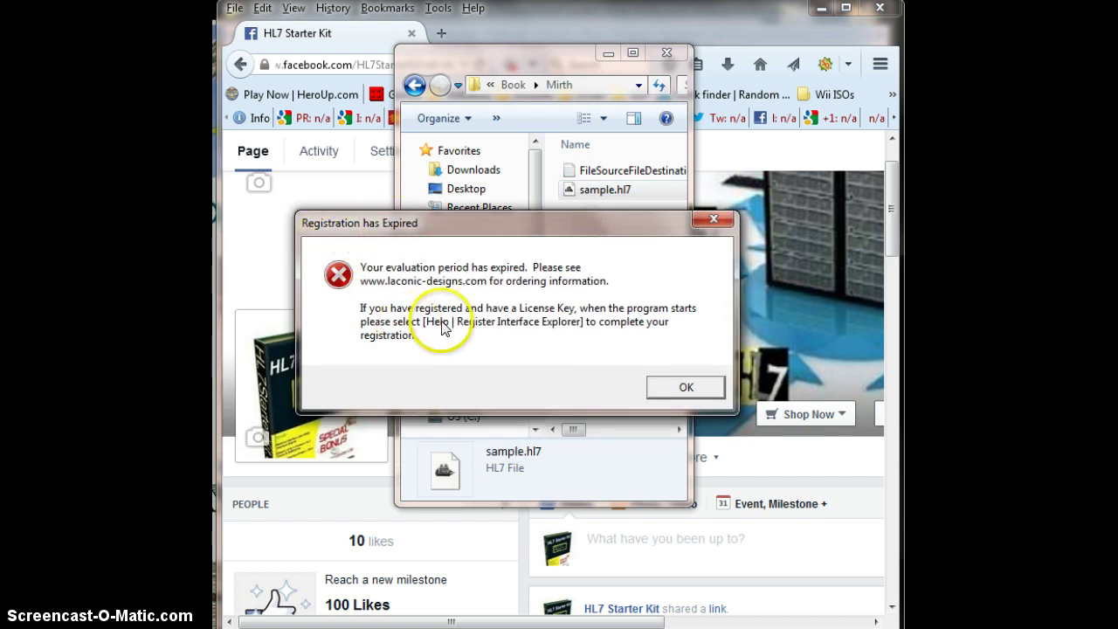
left_click(669, 387)
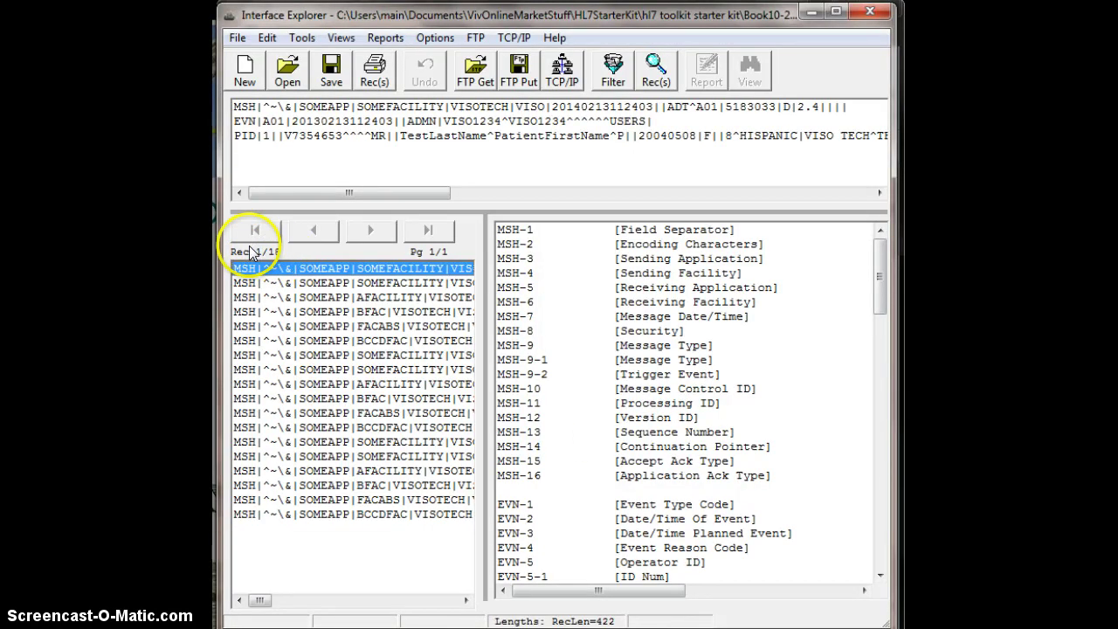
left_click_drag(339, 515, 373, 269)
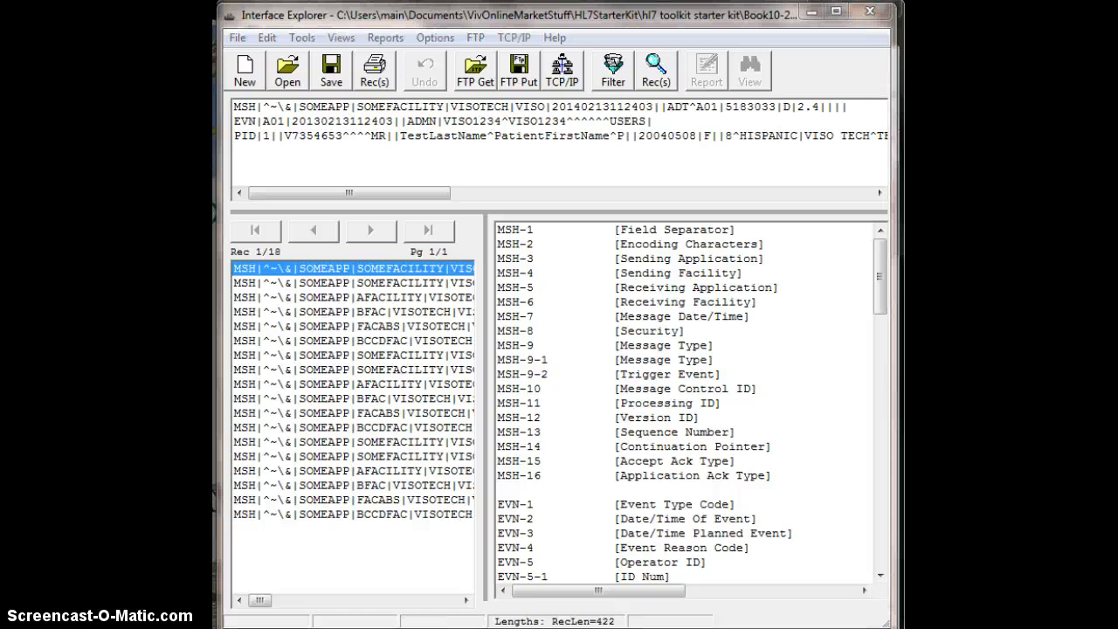
- Try to open the recent file C:\Temp\SAMPLE.hl7
left_click(236, 37)
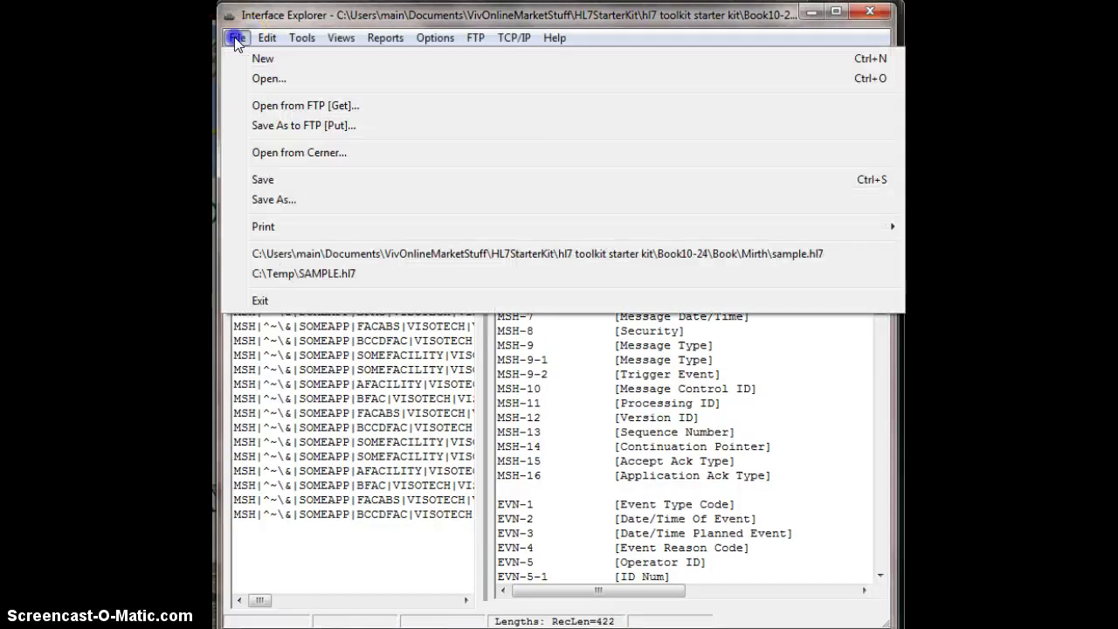
left_click(330, 273)
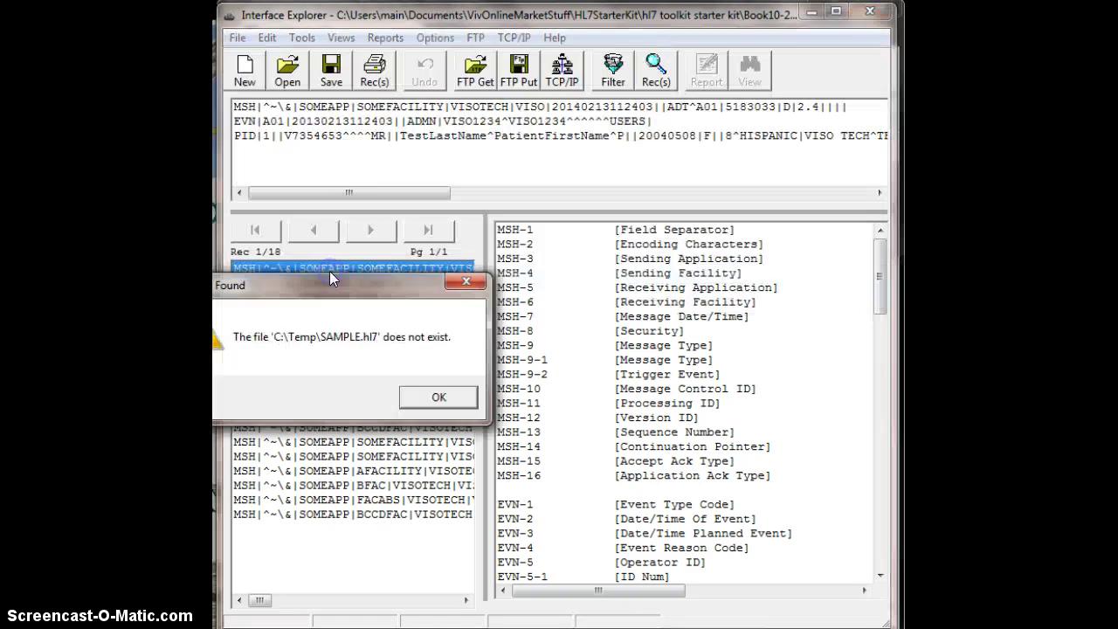
left_click(430, 398)
- Reopen sample.hl7 of the Mirth folder from the recently used files
left_click(236, 38)
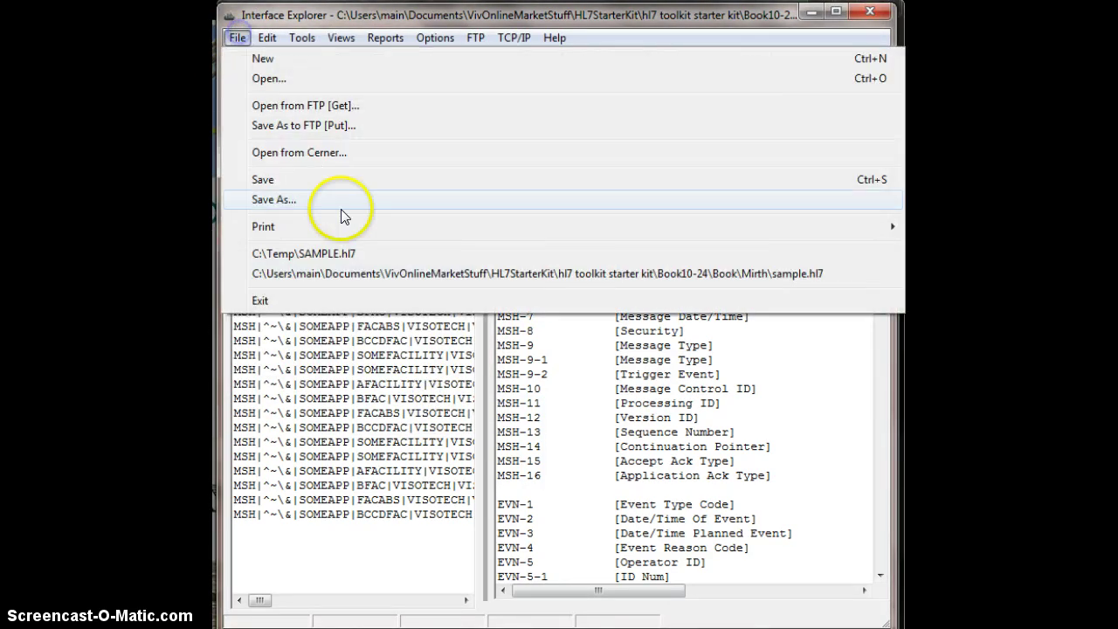
left_click(362, 274)
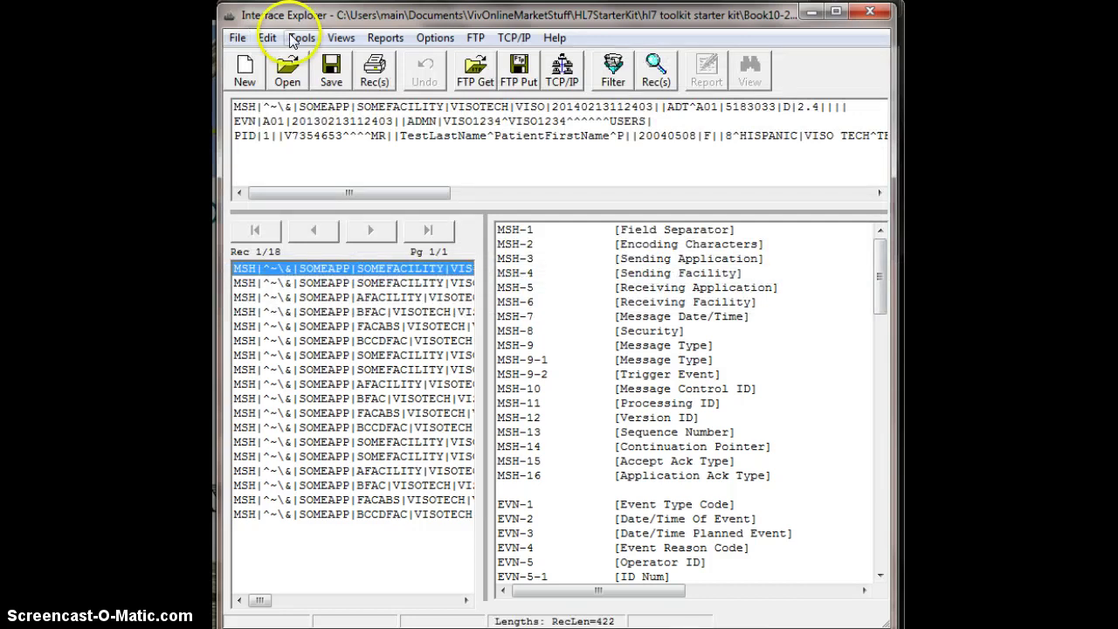
left_click(237, 38)
left_click(313, 255)
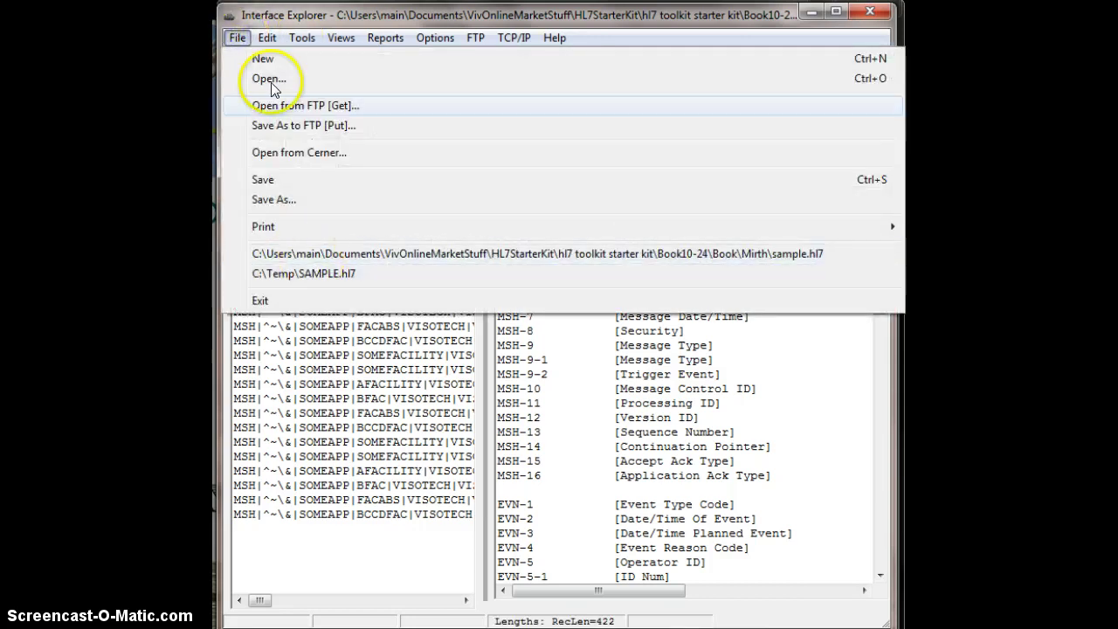
left_click(238, 38)
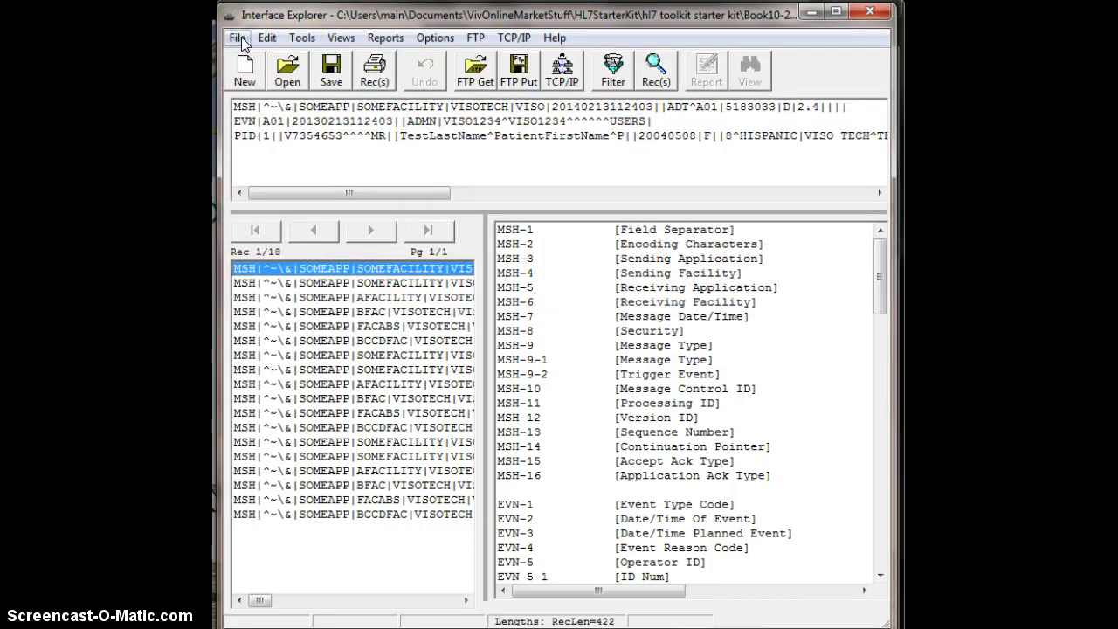
left_click(238, 39)
left_click(289, 262)
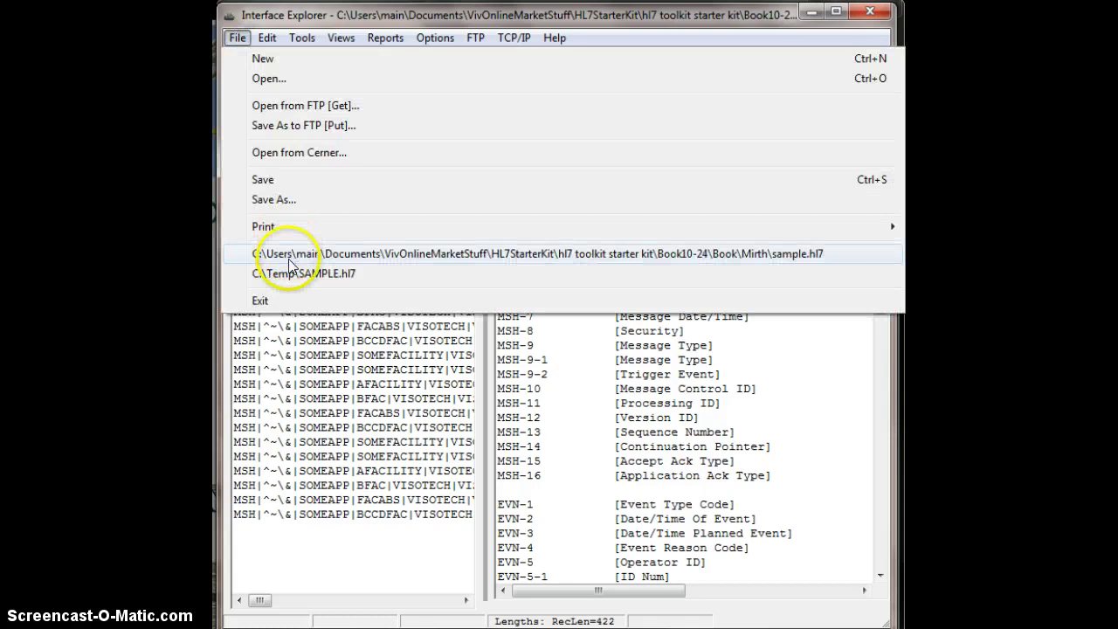
- Try once more to load C:\Temp\SAMPLE.hl7 from the recently used files
left_click(236, 39)
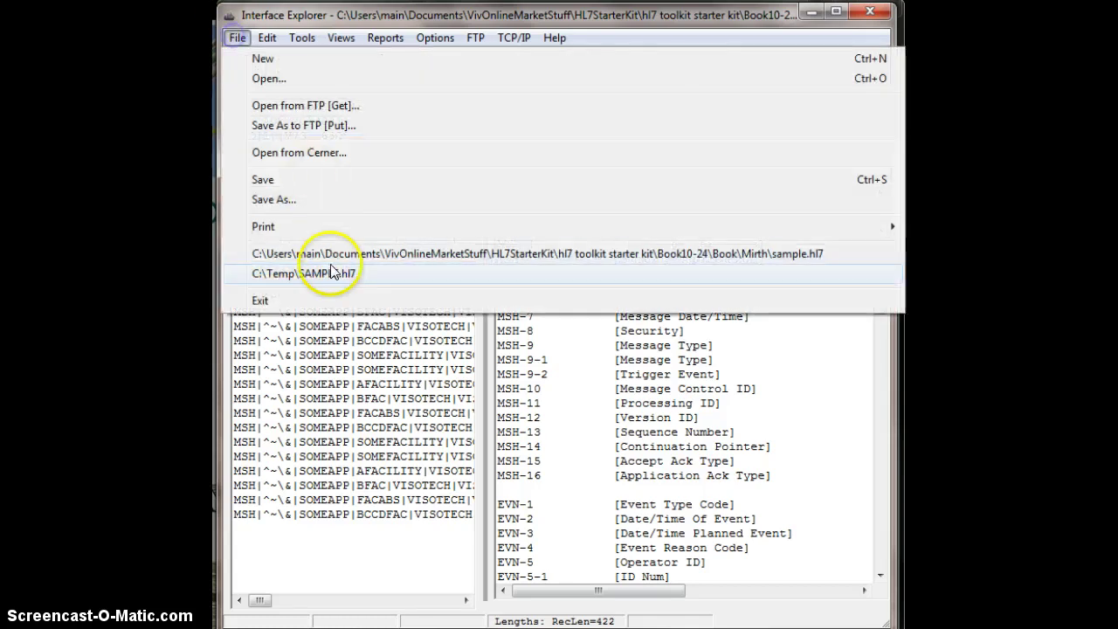
left_click(325, 269)
left_click(446, 406)
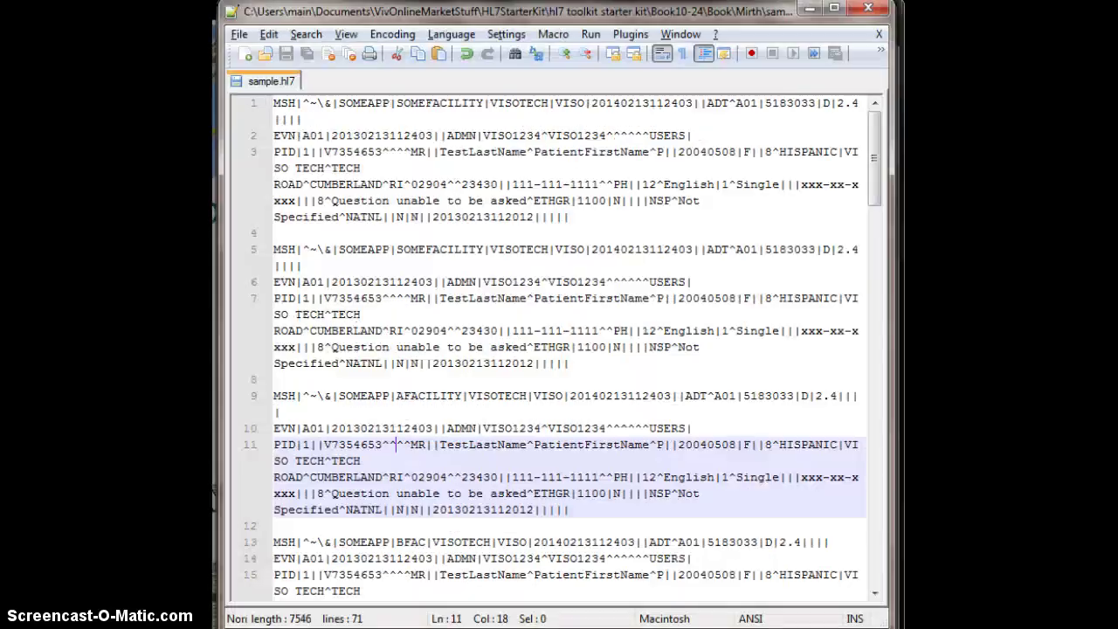
- Switch to Notepad++ and copy the complete first HL7 message on lines 1 to 3 of sample.hl7
key("alt+Tab")
left_click(595, 217)
left_click(294, 103)
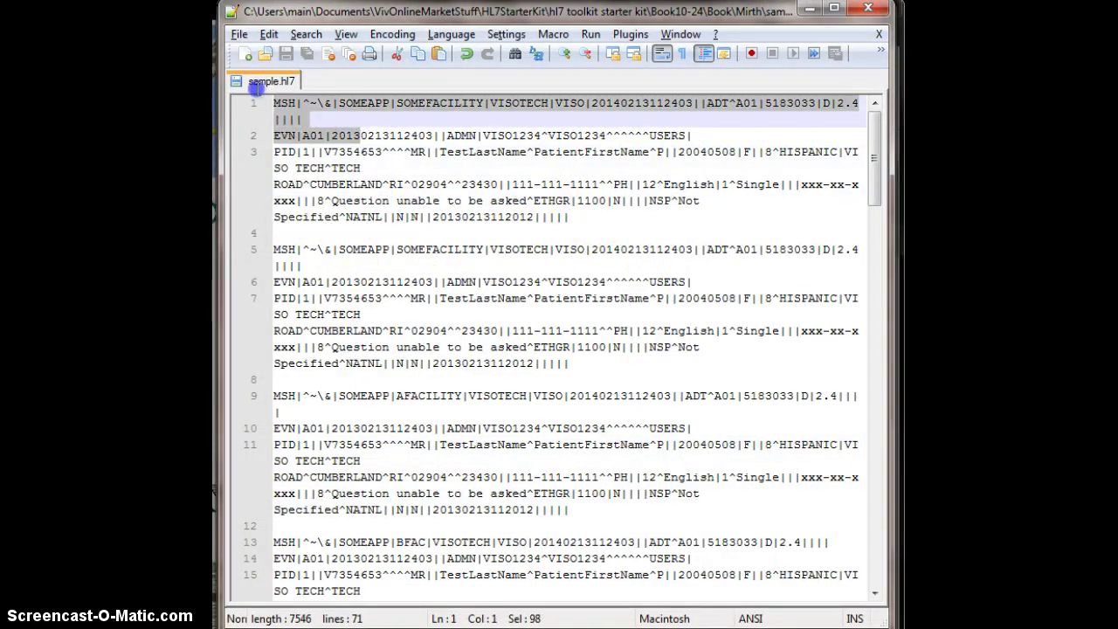
left_click_drag(269, 105, 647, 166)
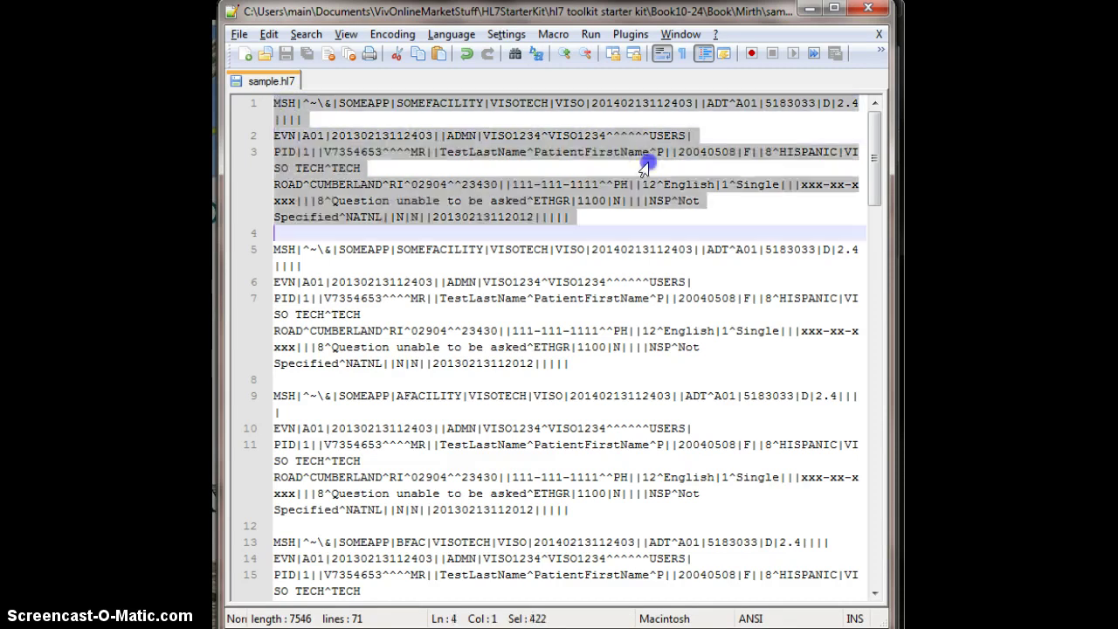
left_click(671, 216)
left_click_drag(621, 224, 271, 103)
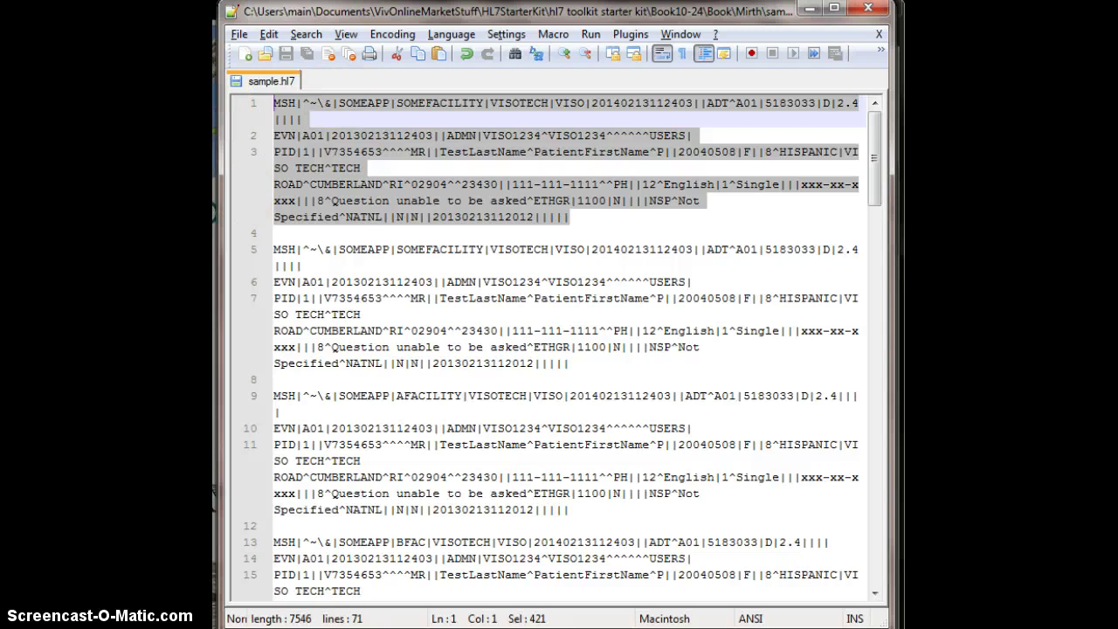
mouse_move(240, 559)
left_click_drag(572, 217, 276, 102)
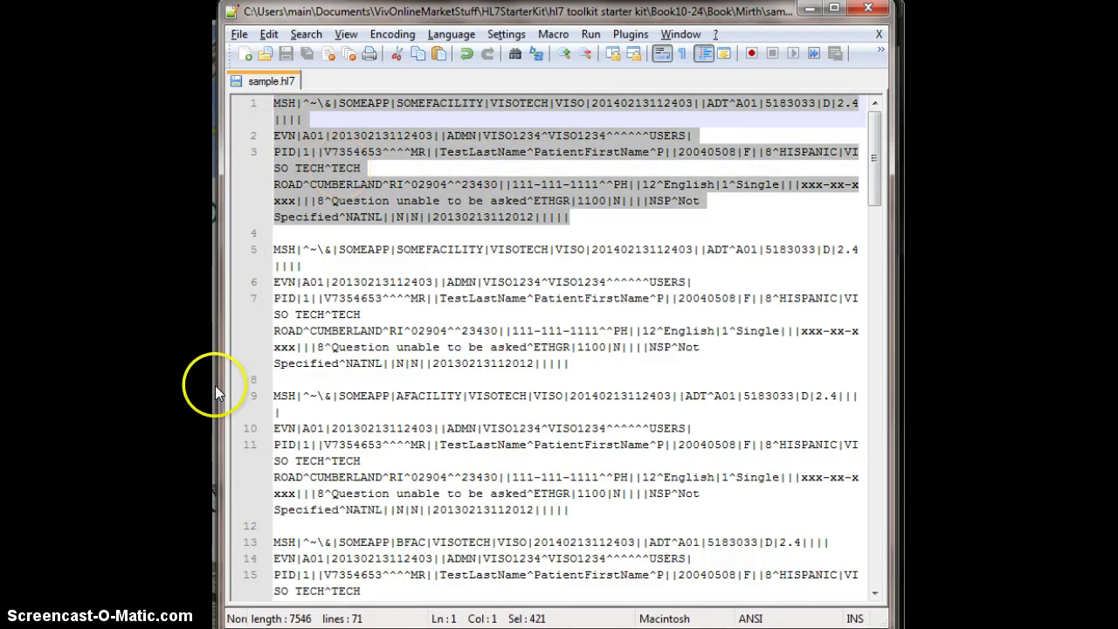
- Return to Interface Explorer and clear the loaded file by starting a new blank session
left_click(240, 559)
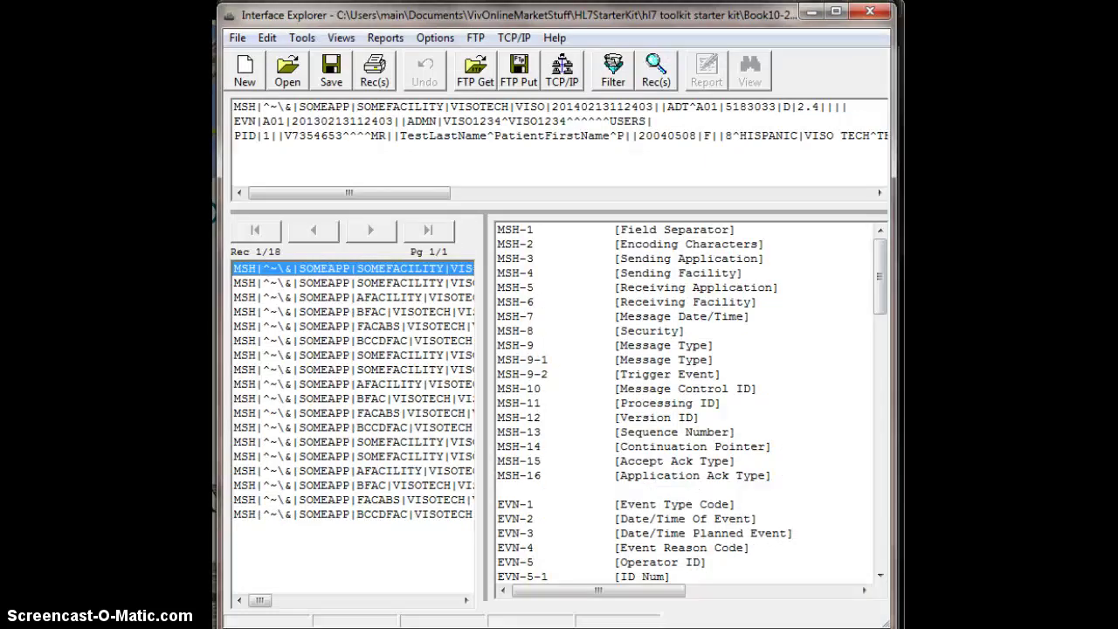
left_click(249, 43)
left_click(259, 56)
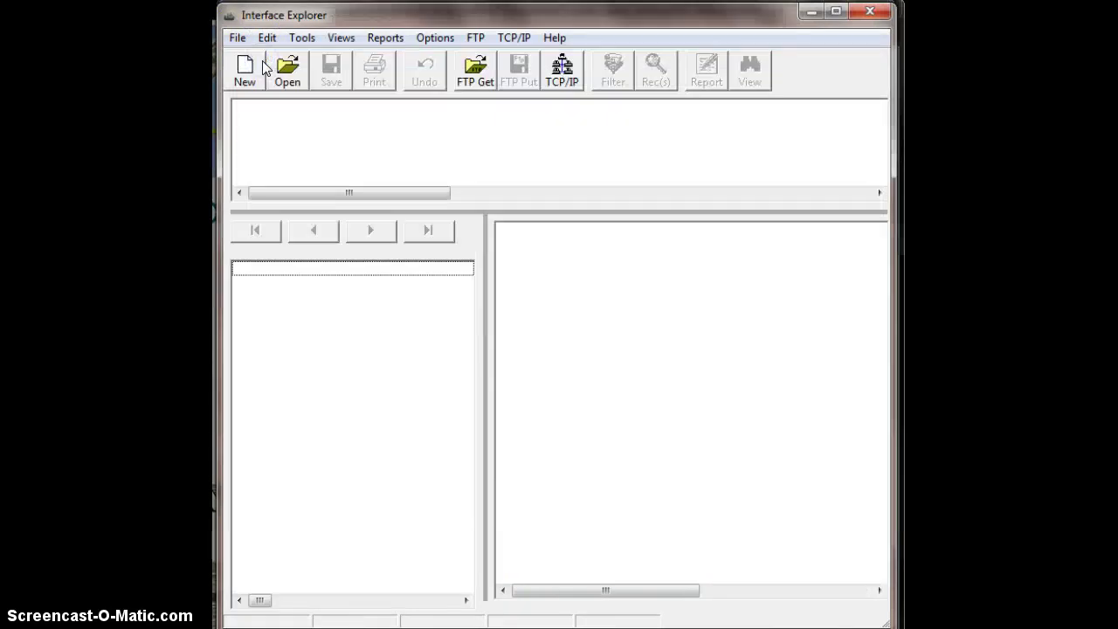
left_click(244, 41)
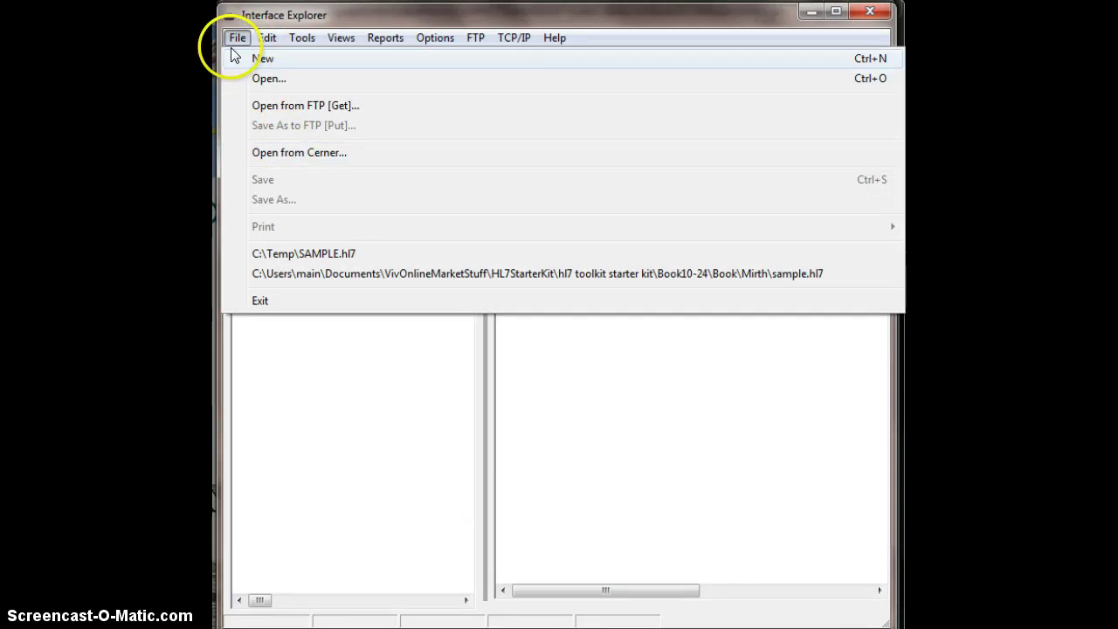
left_click(247, 41)
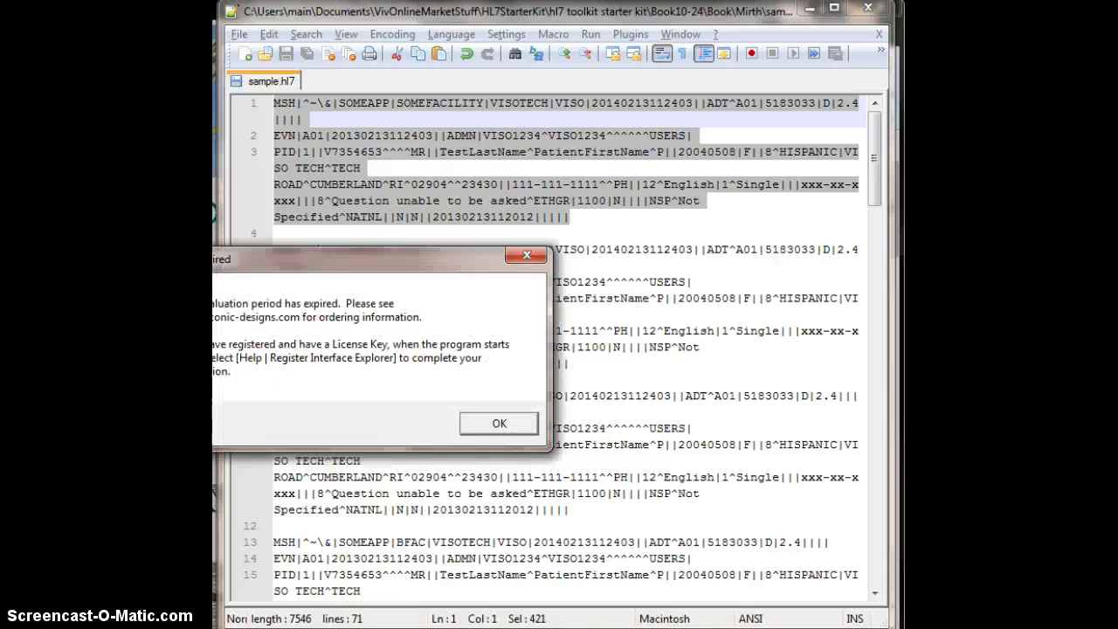
left_click(466, 425)
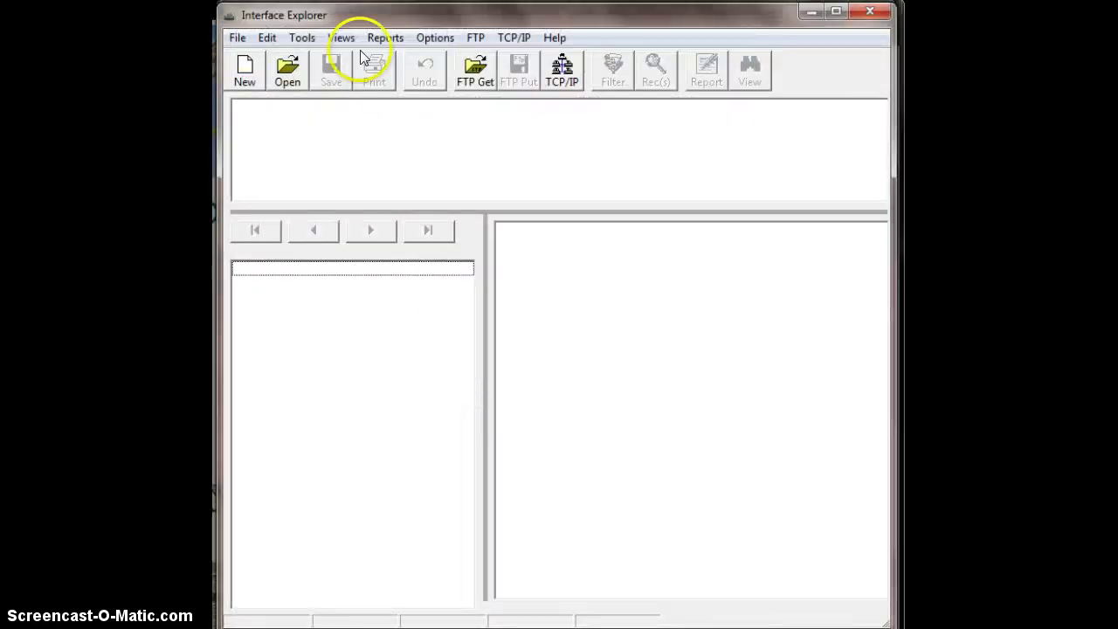
left_click(238, 39)
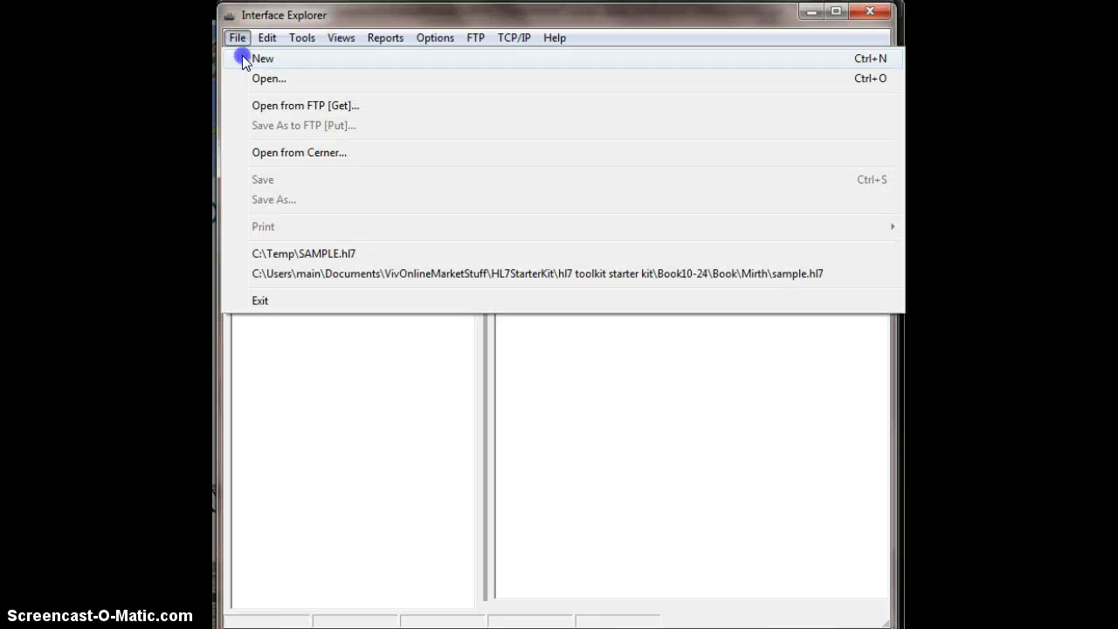
left_click(244, 58)
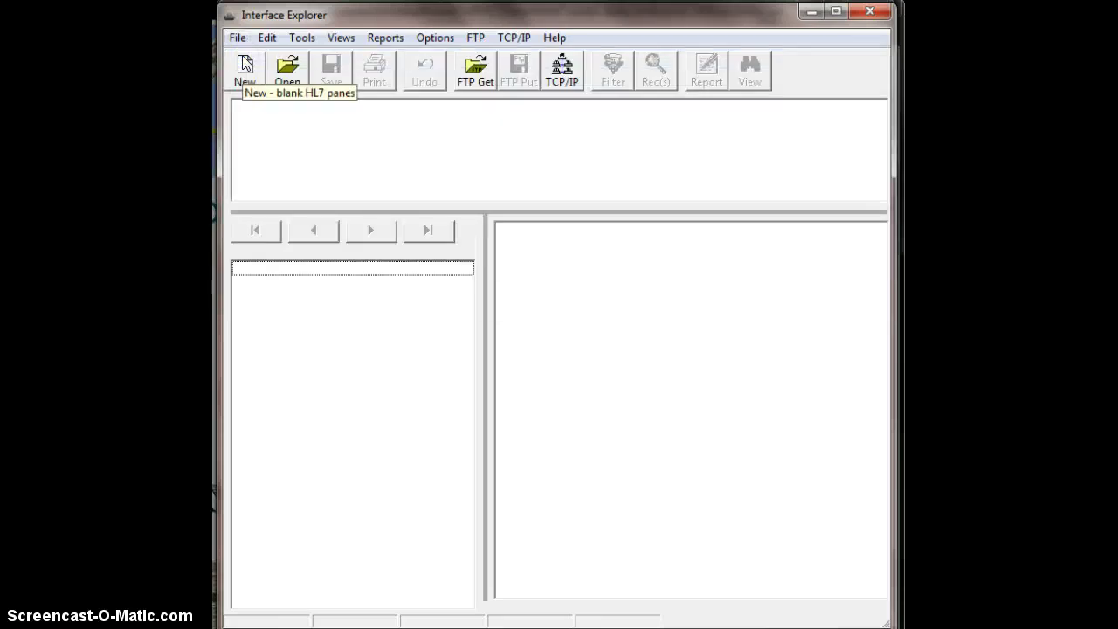
left_click(247, 77)
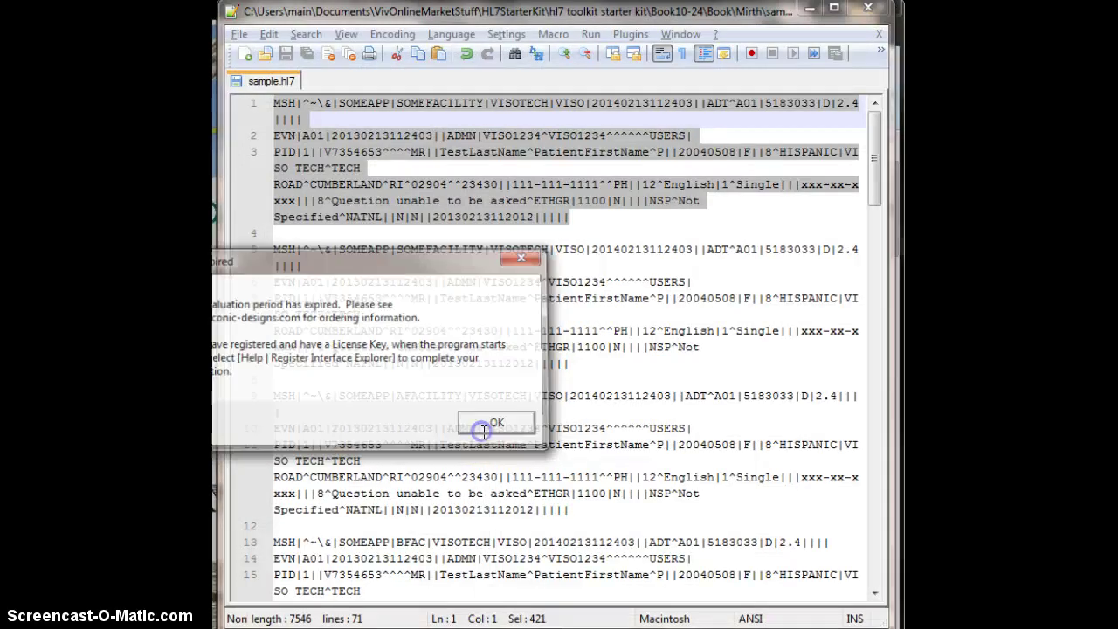
left_click(482, 432)
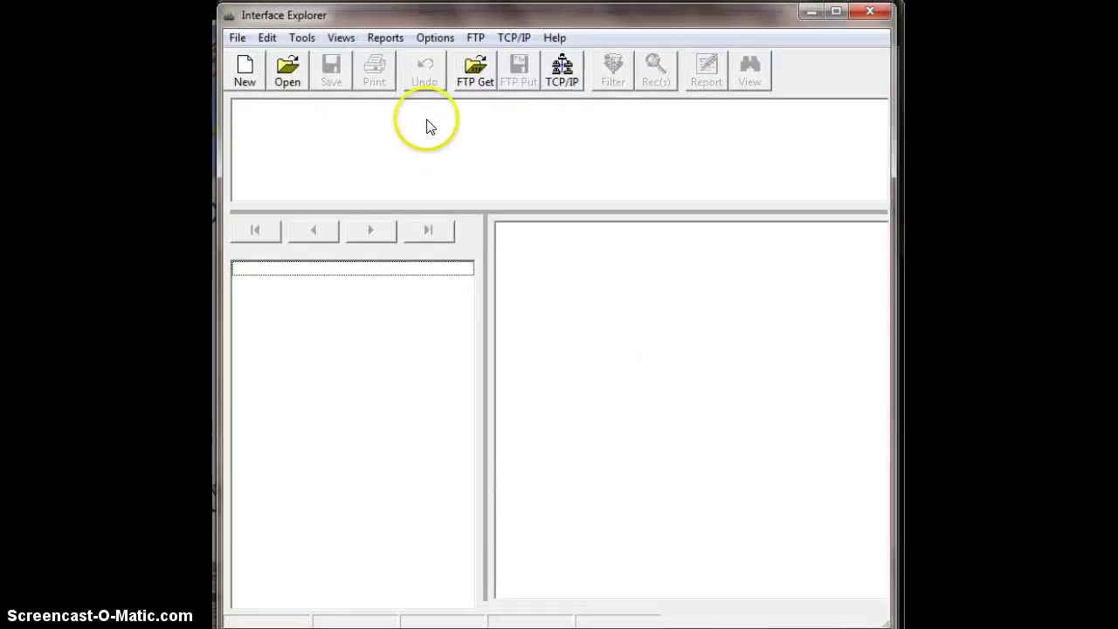
- Paste the copied HL7 message into the blank message pane and show the field definitions of its PID and EVN segments
left_click(236, 38)
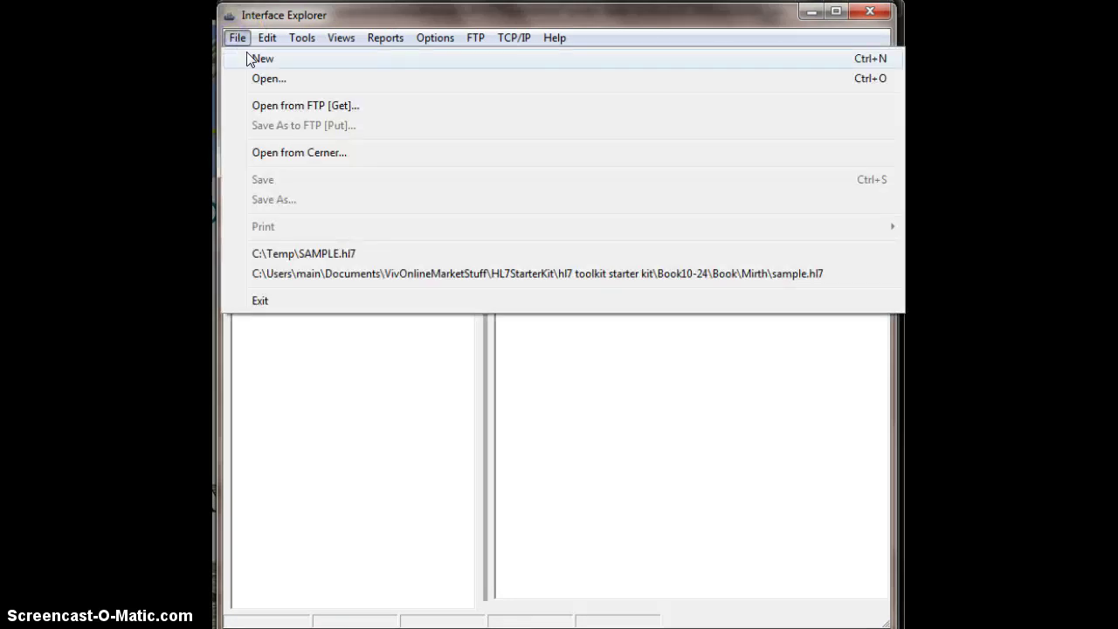
left_click(249, 56)
left_click(302, 121)
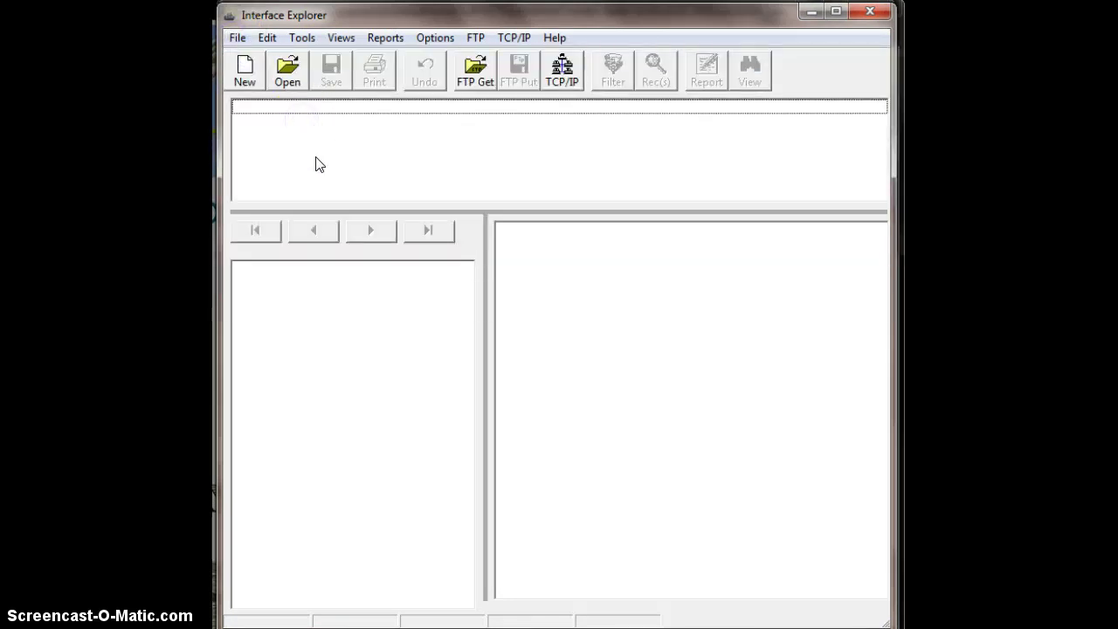
key("ctrl+v")
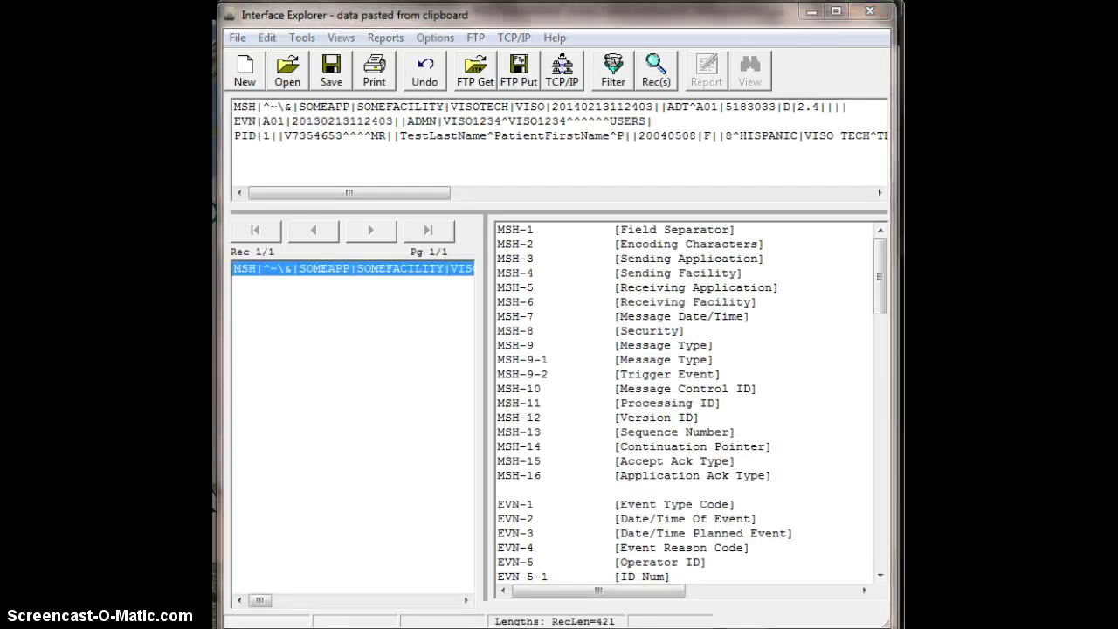
left_click(447, 137)
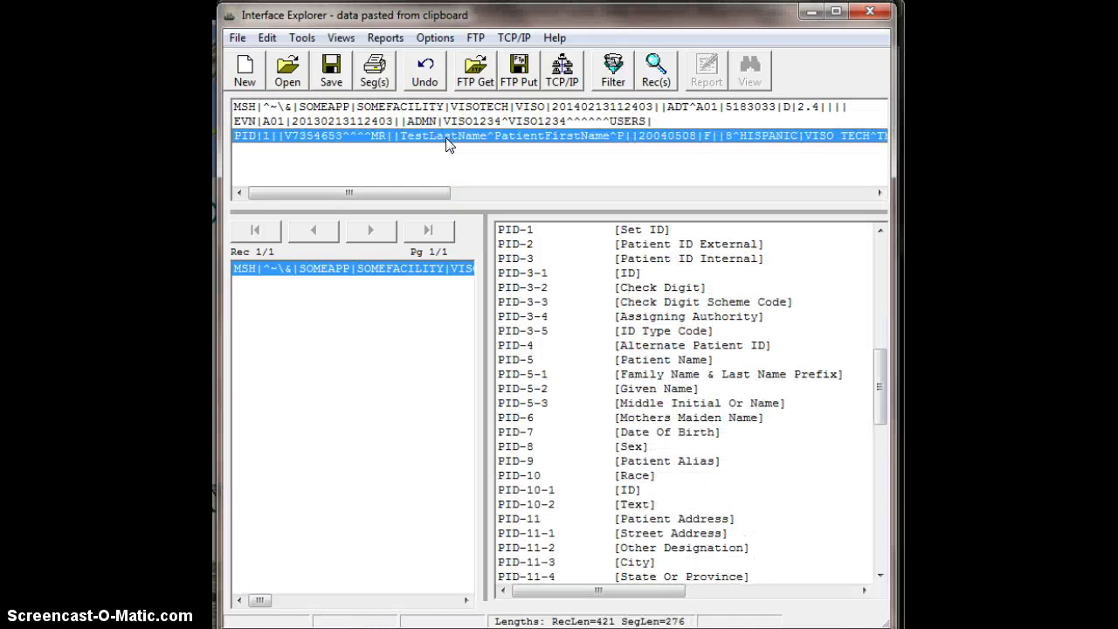
left_click(448, 121)
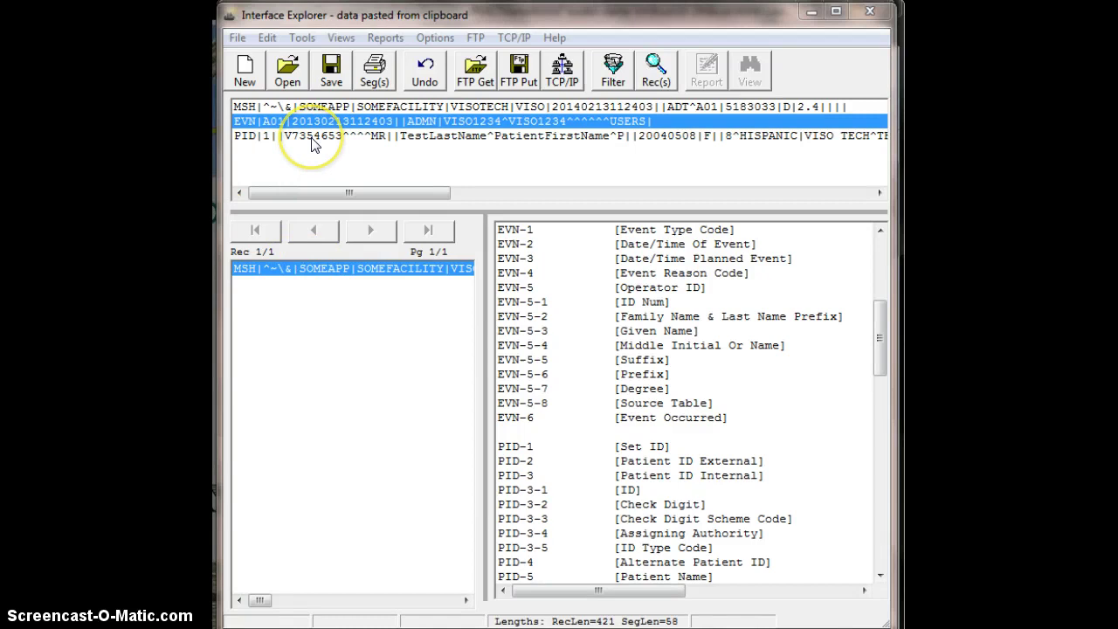
- Replace the pasted message by loading the Mirth folder's sample.hl7 from the recent files
left_click(240, 38)
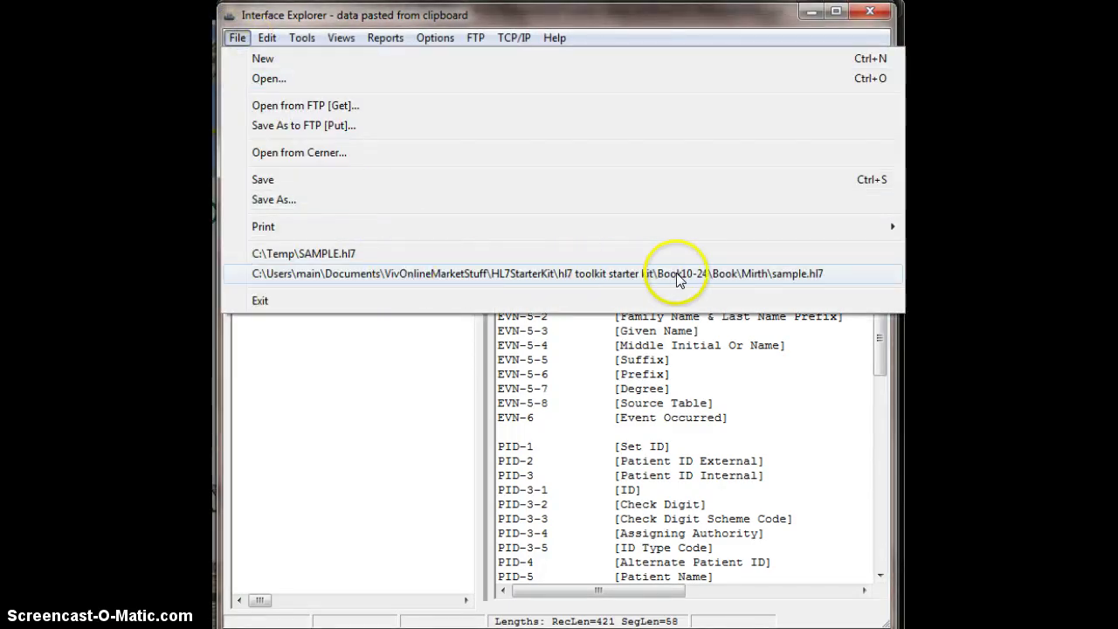
left_click(814, 282)
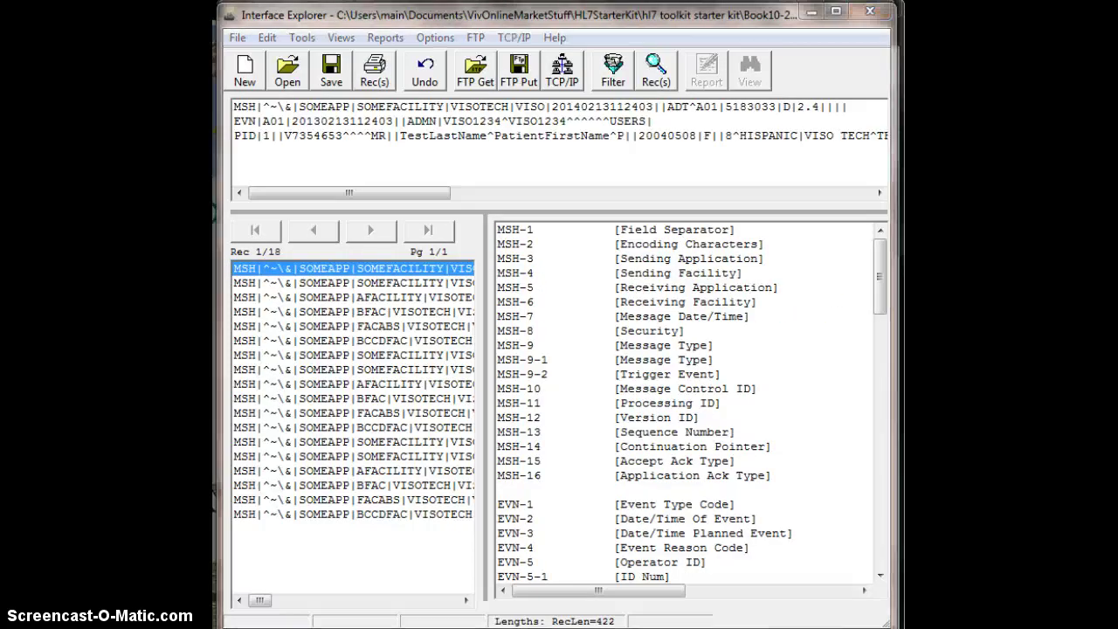
- View the sixth, first and last messages in the record list to see how their content differs
left_click(393, 340)
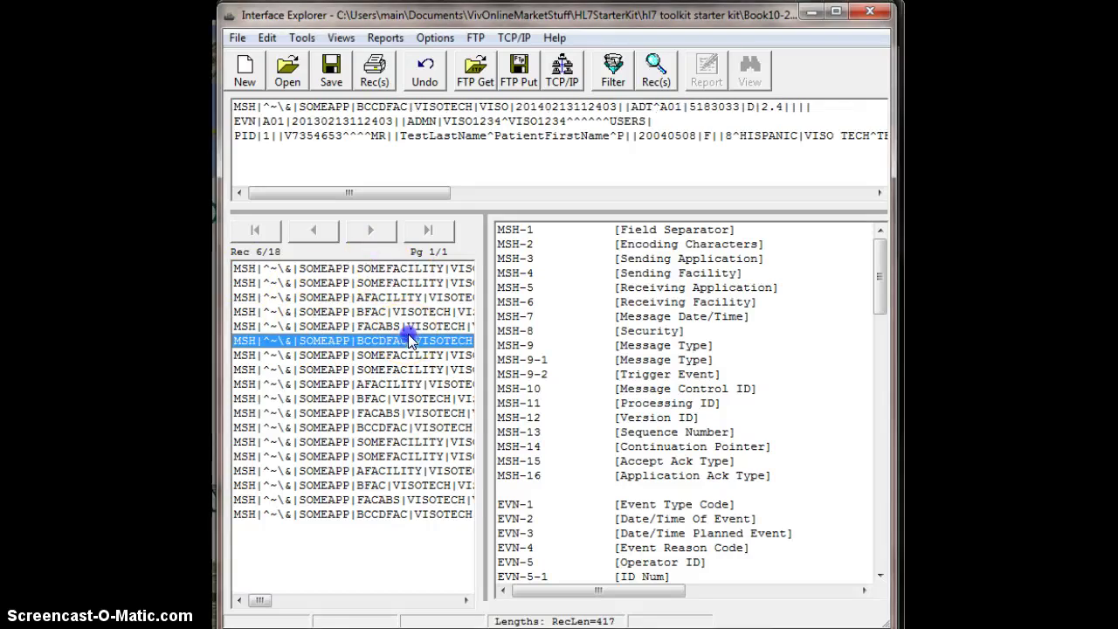
left_click(385, 267)
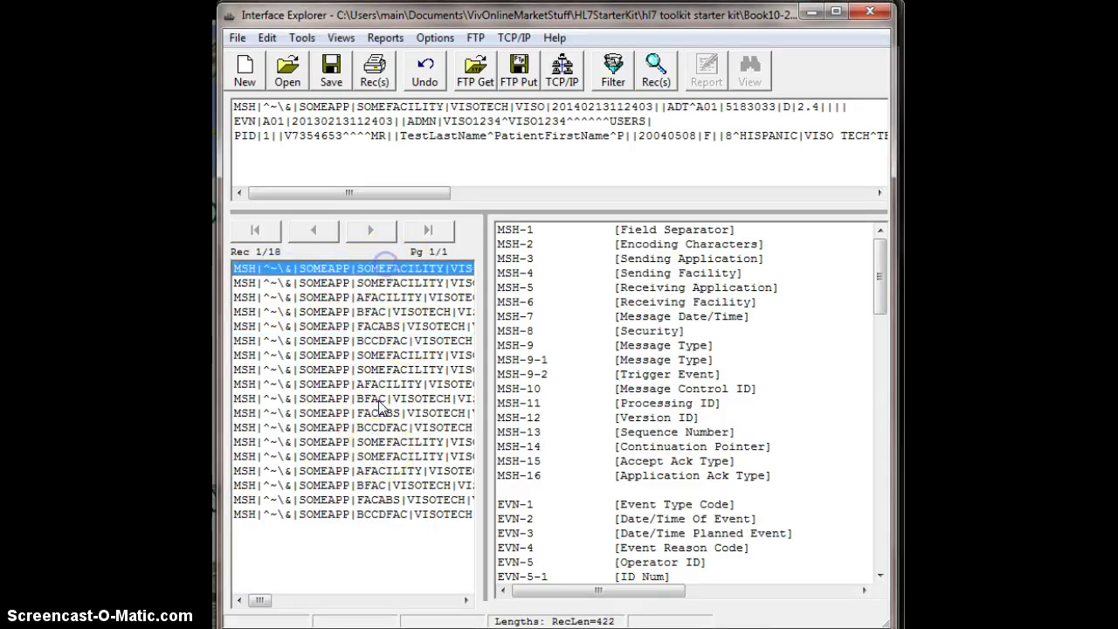
left_click(376, 515)
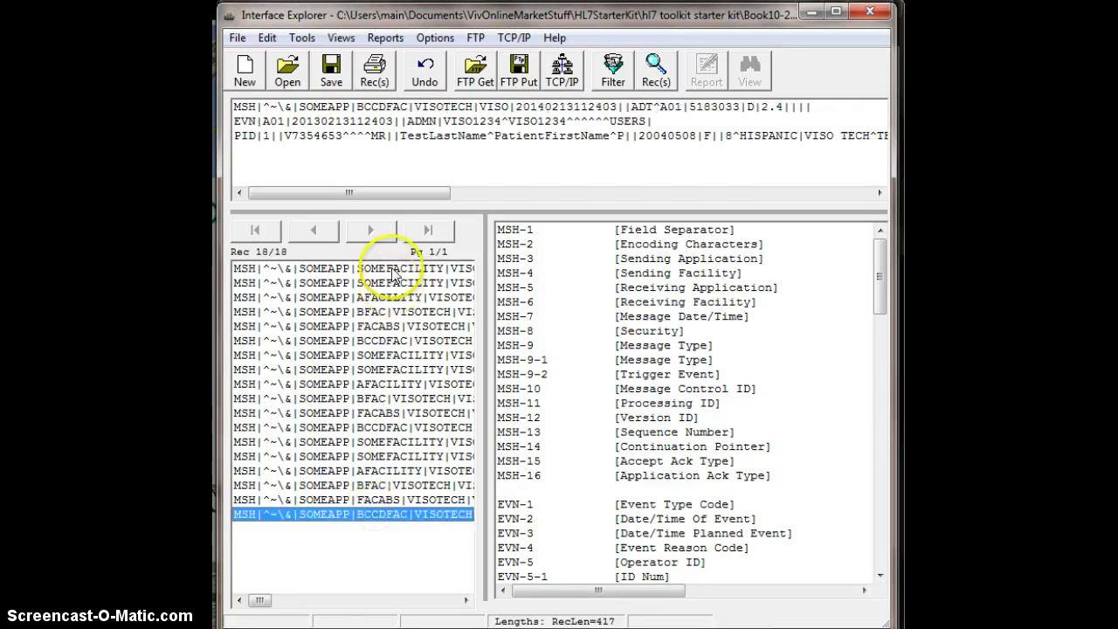
left_click(393, 271)
left_click(400, 515)
left_click(393, 270)
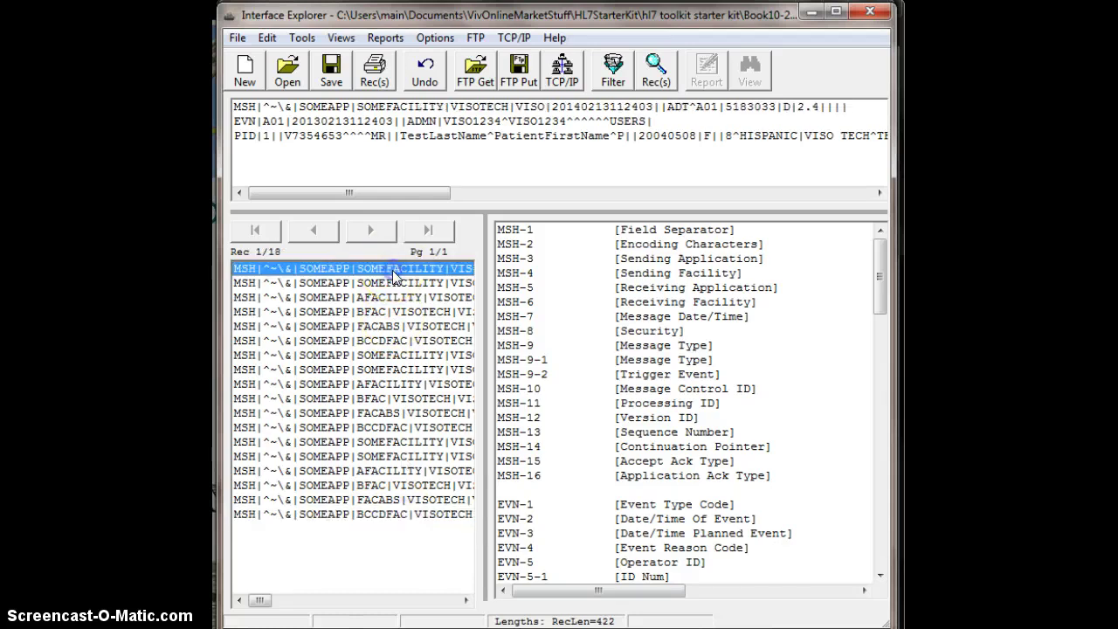
- Set the first message in the record list as Record #1 for a comparison
left_click(396, 270)
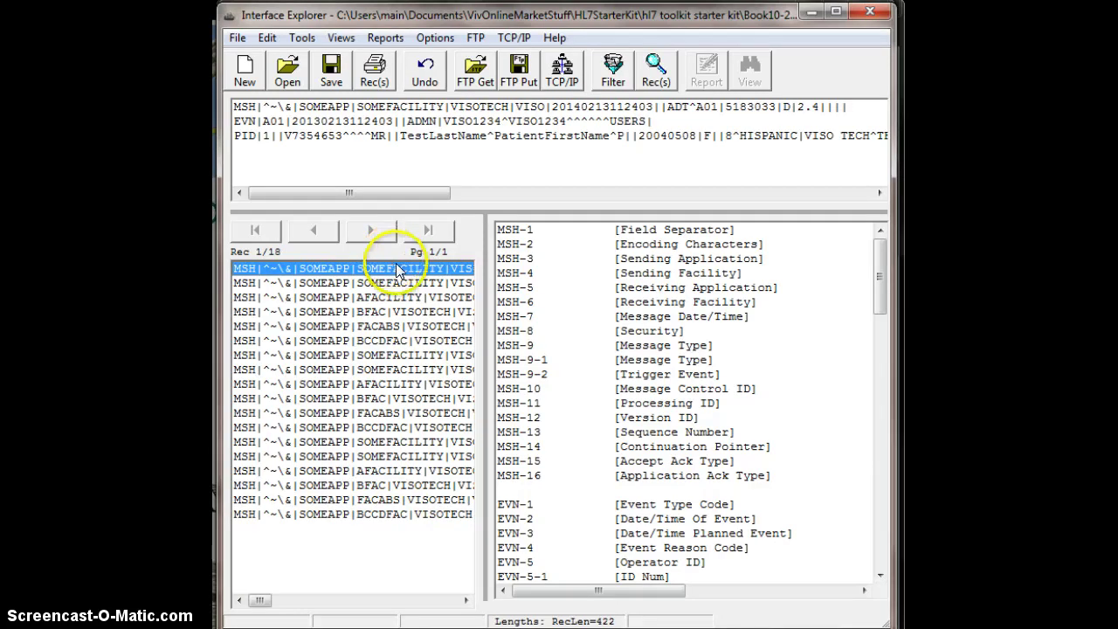
right_click(398, 271)
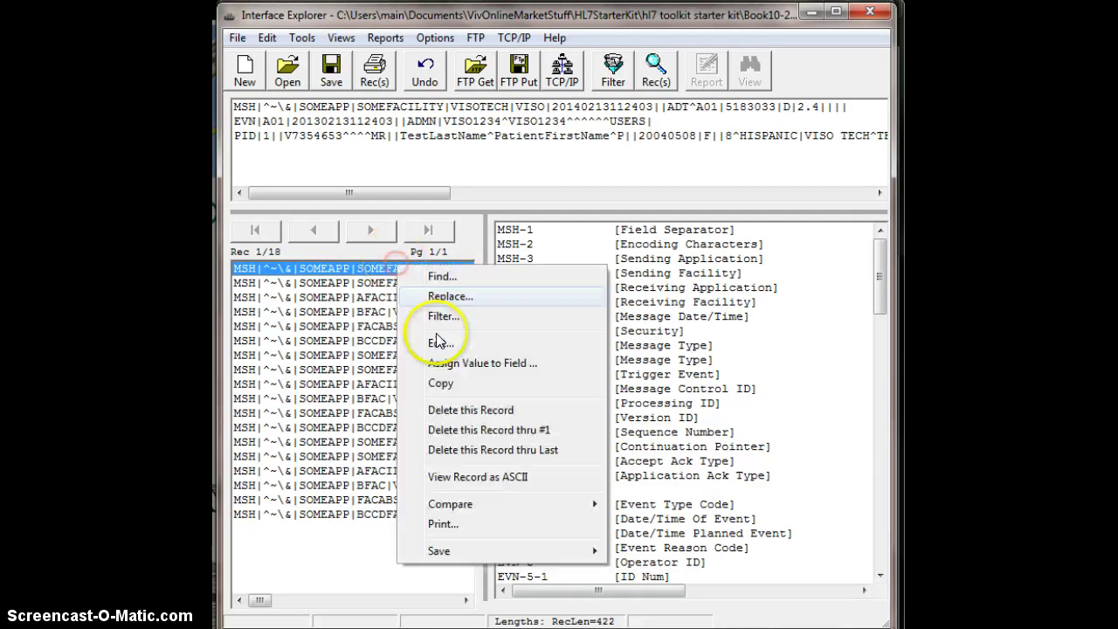
left_click(515, 507)
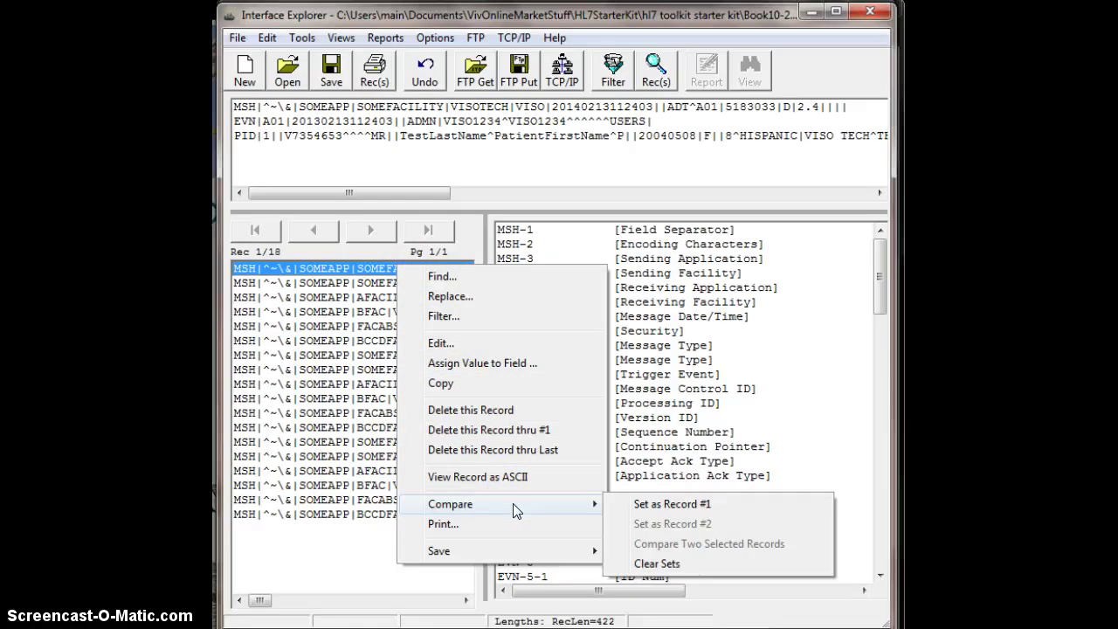
left_click(666, 508)
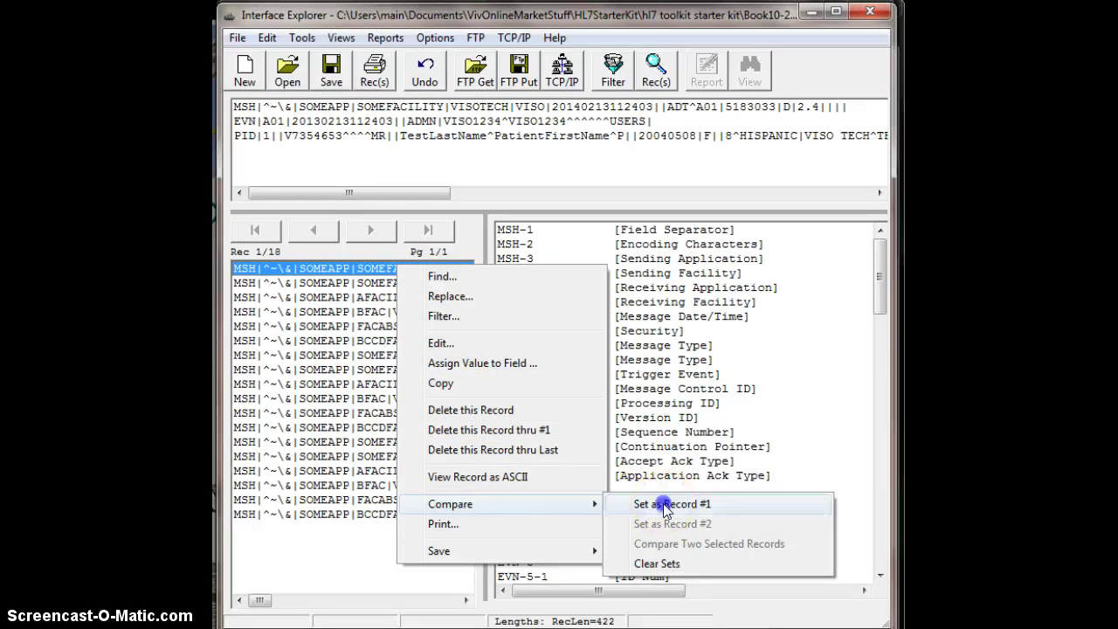
- Set the last message as Record #2 and bring the resulting comparison window into full view
left_click(442, 516)
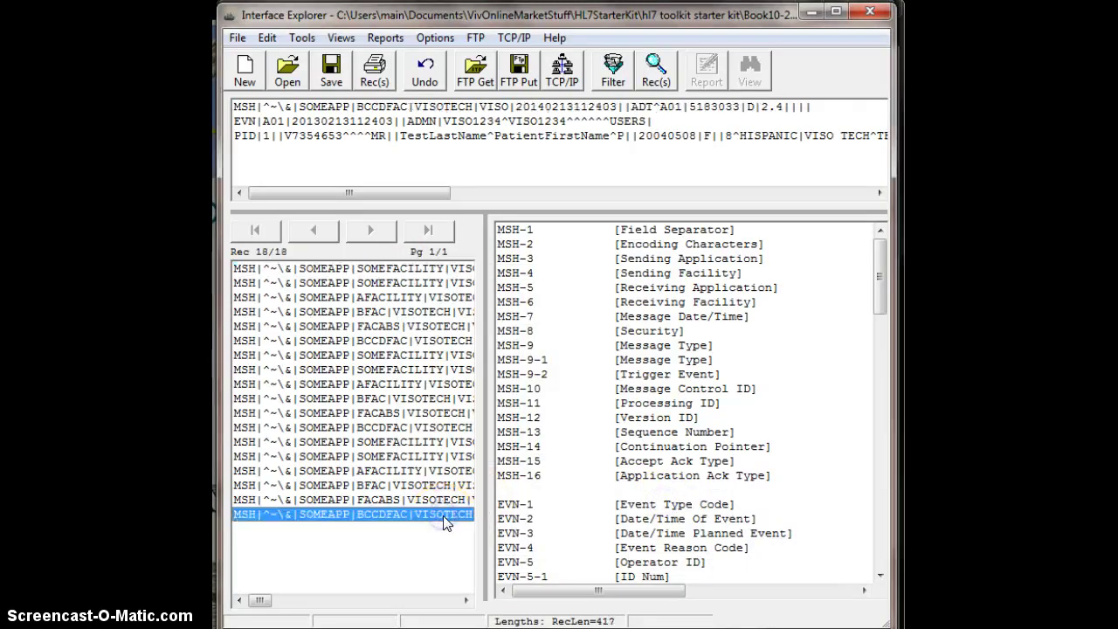
right_click(443, 515)
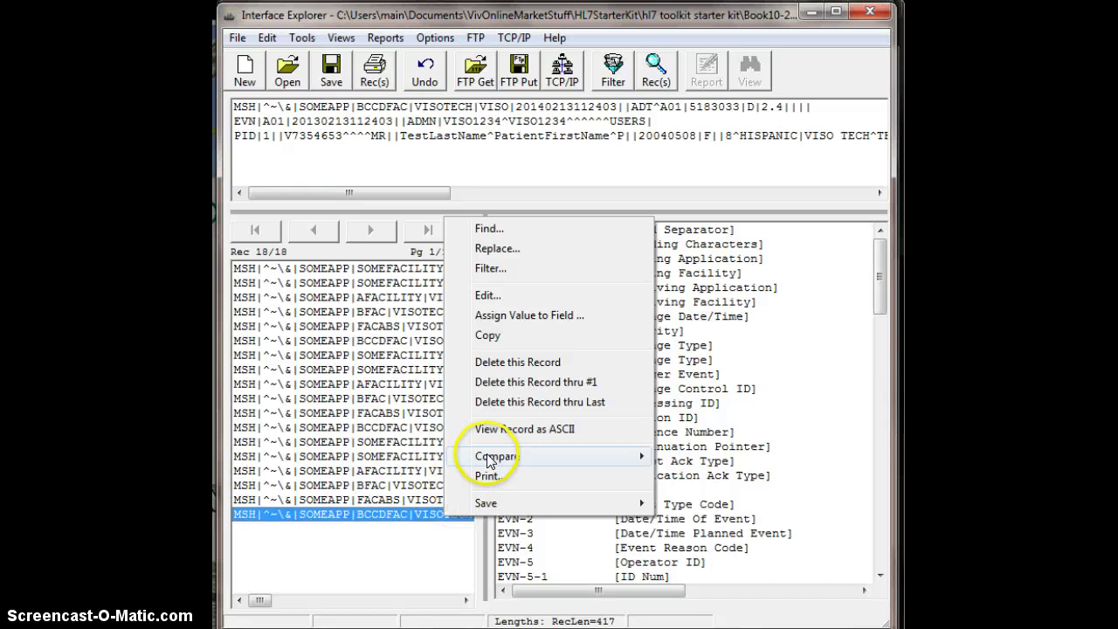
mouse_move(490, 456)
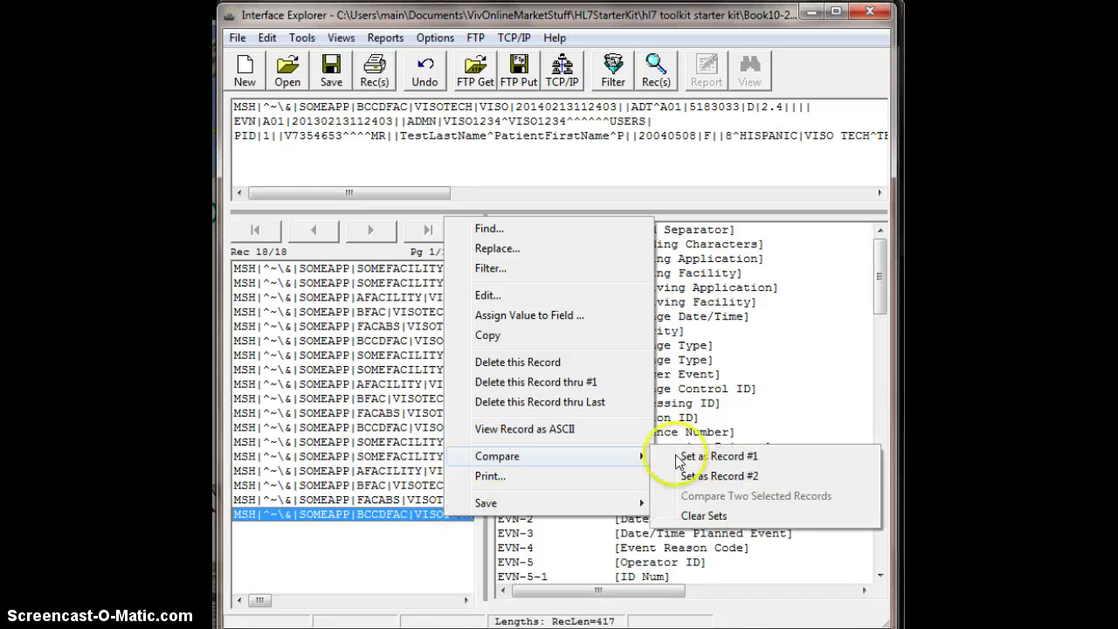
left_click(730, 479)
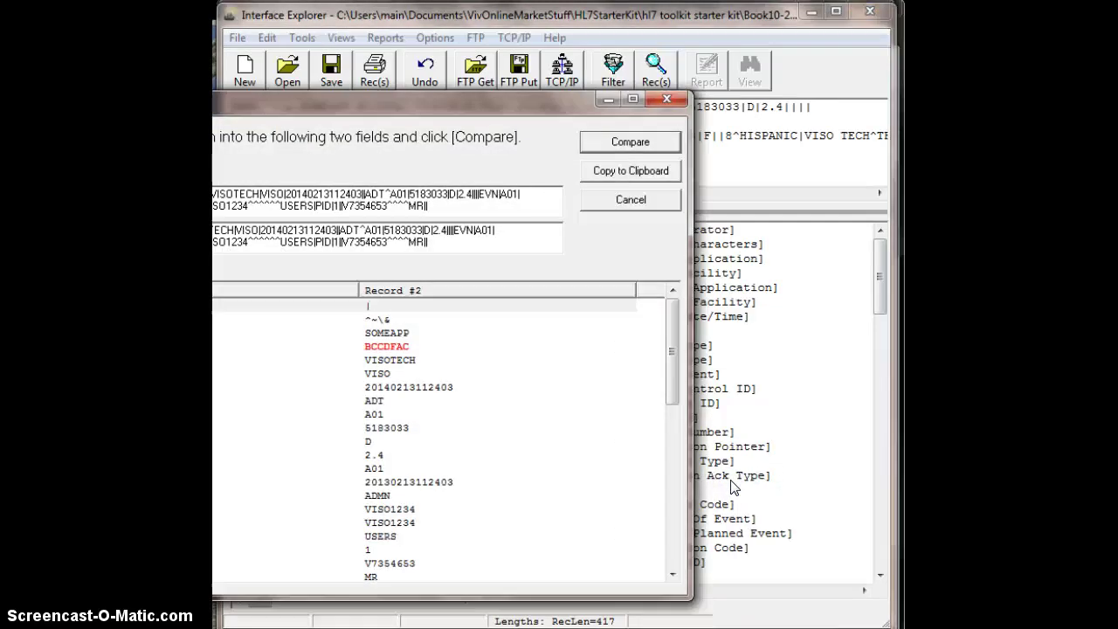
left_click_drag(412, 106, 577, 114)
left_click_drag(380, 105, 480, 58)
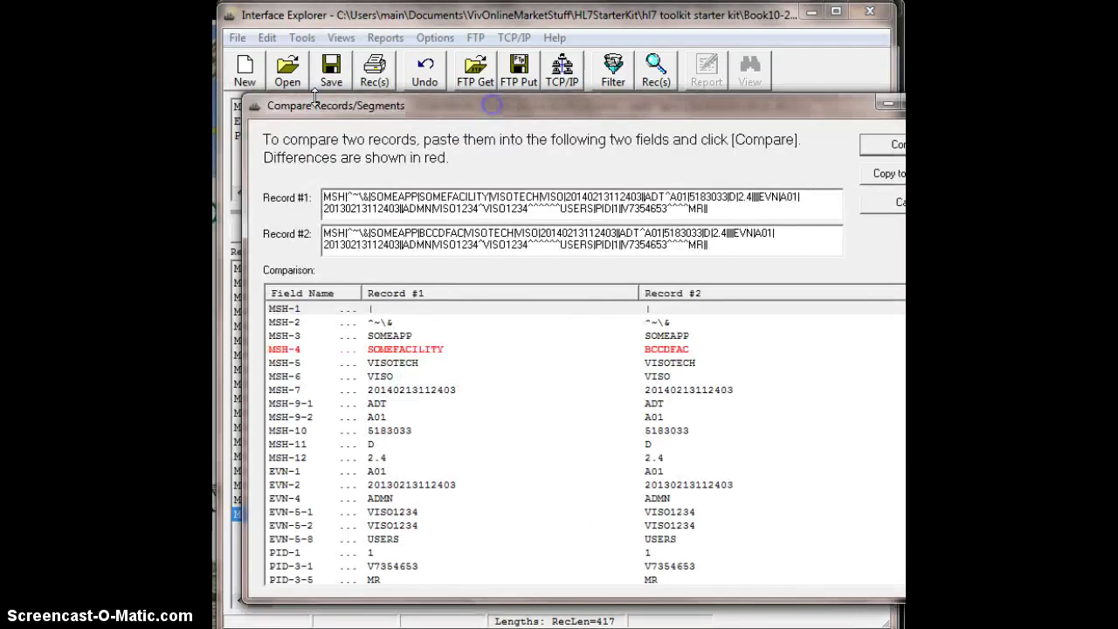
left_click_drag(232, 52, 262, 22)
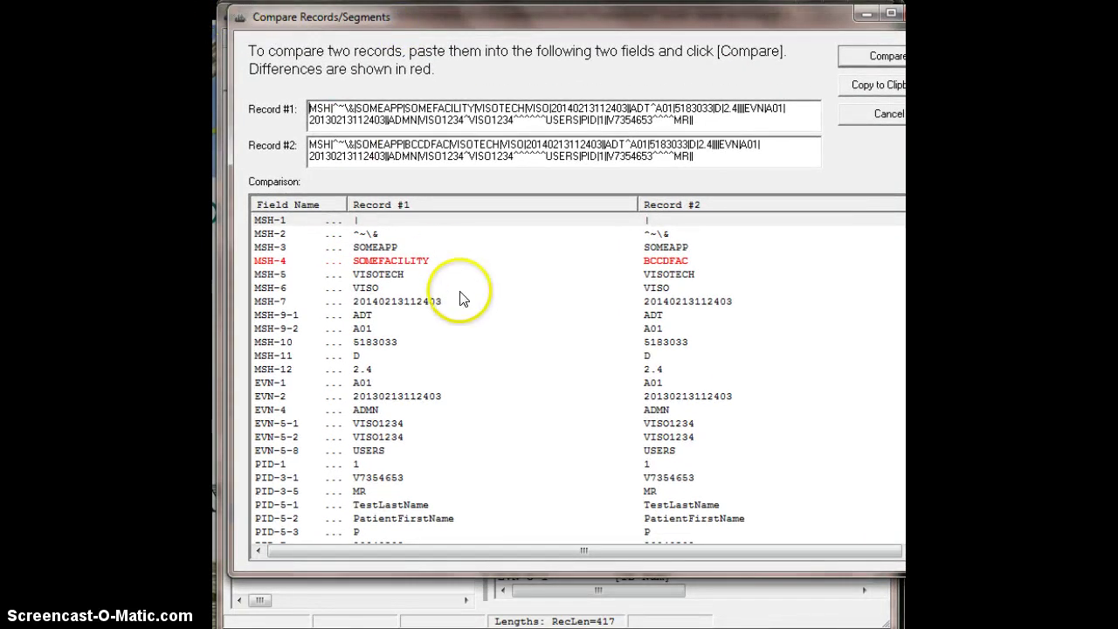
- Examine the raw text of both records and their field-by-field comparison from the MSH through the PID segment
left_click(459, 260)
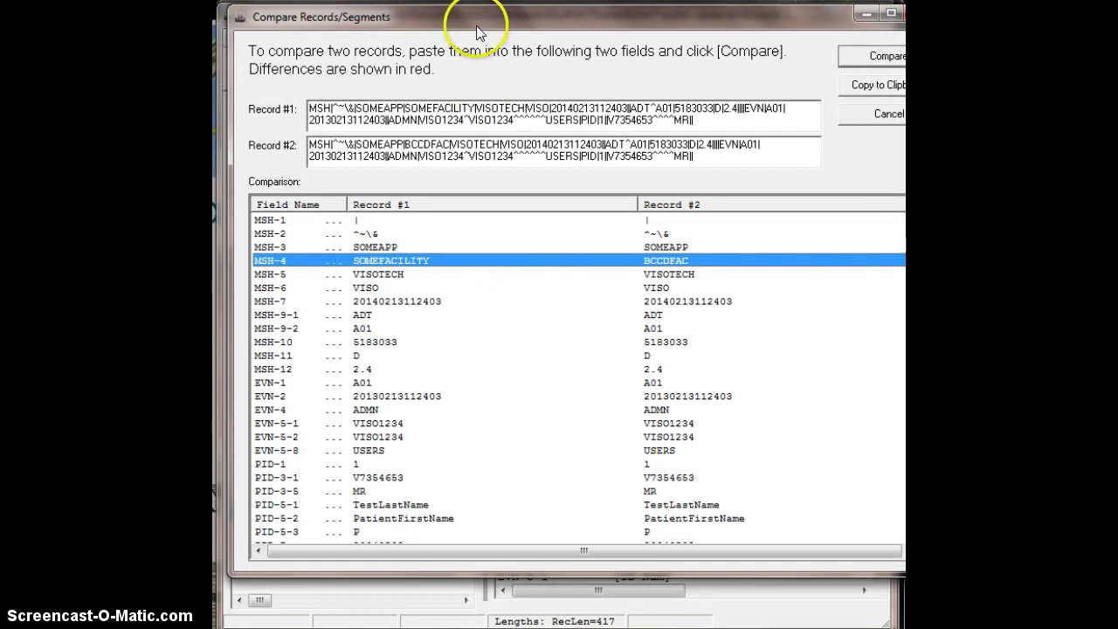
left_click_drag(476, 16, 467, 13)
left_click_drag(302, 105, 579, 102)
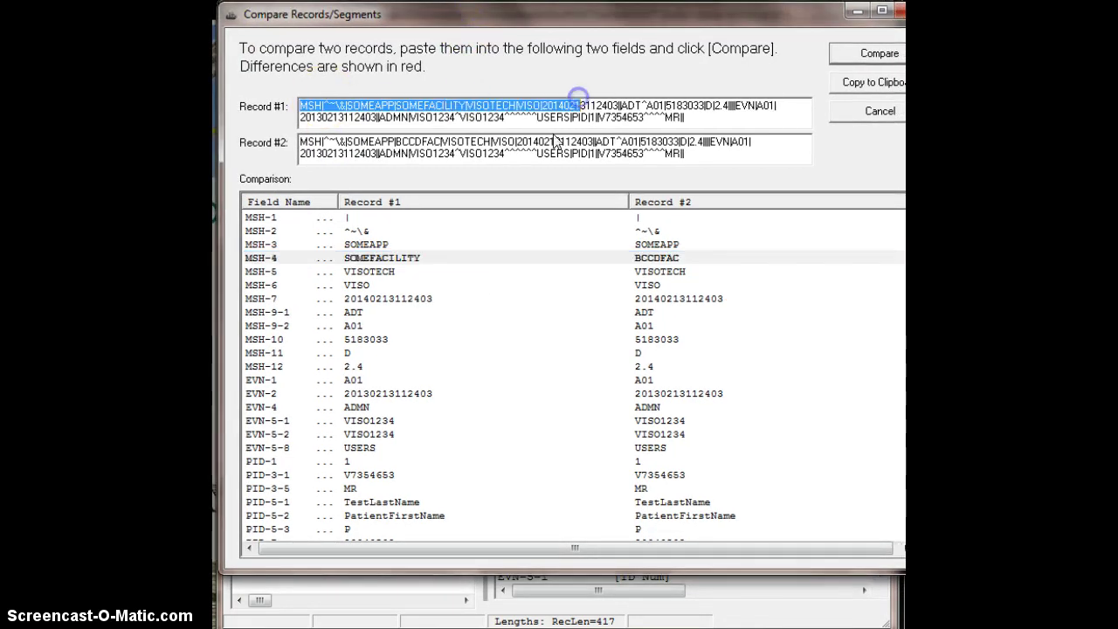
left_click_drag(512, 145, 447, 243)
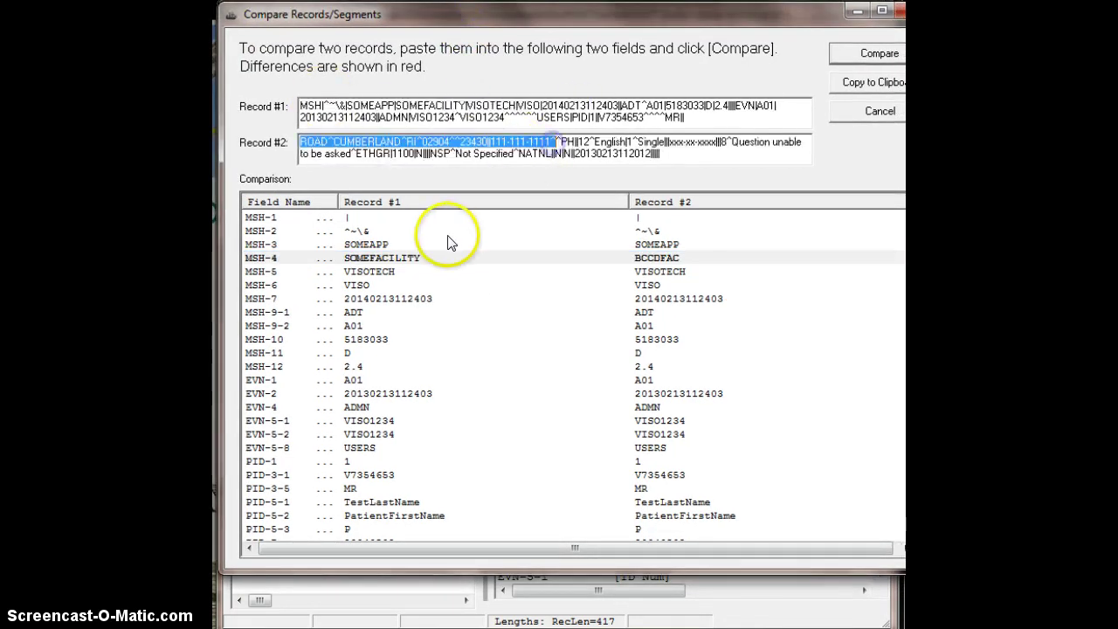
left_click(421, 297)
scroll(412, 355, "down", 10)
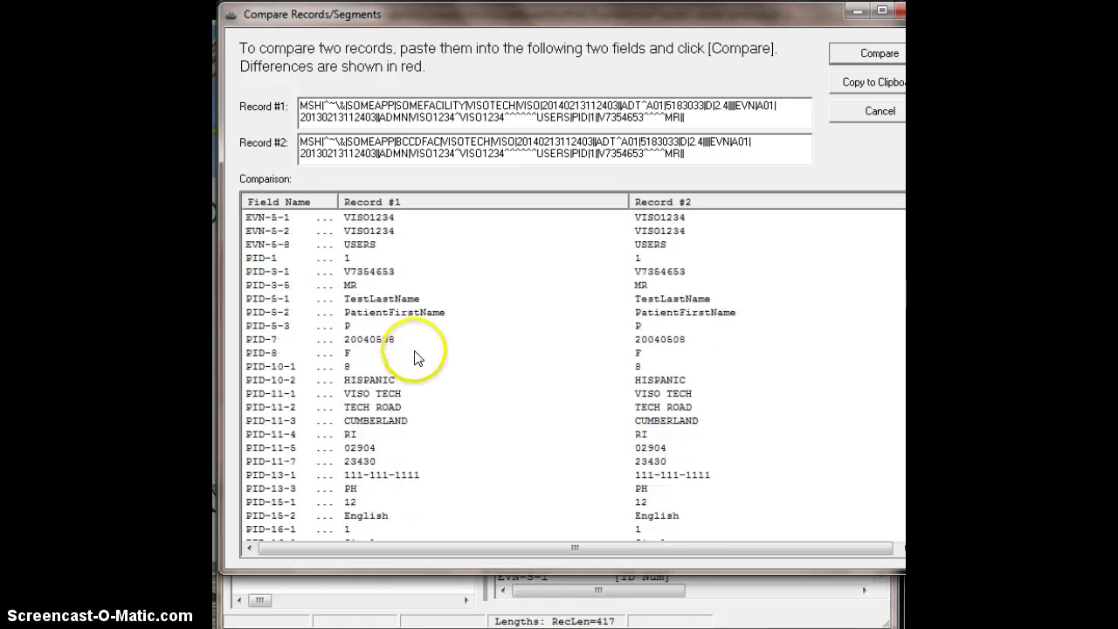
scroll(444, 348, "up", 1)
scroll(445, 345, "up", 10)
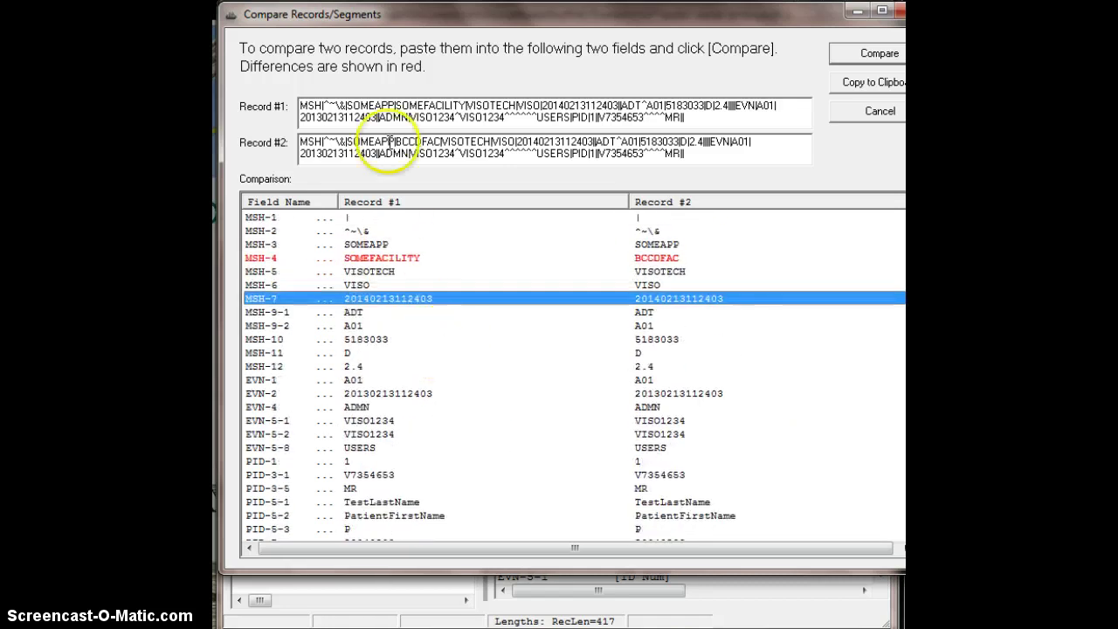
- Compare the MSH-4 values of the two records with the neighbouring fields, and close the comparison
left_click(388, 260)
left_click(658, 261)
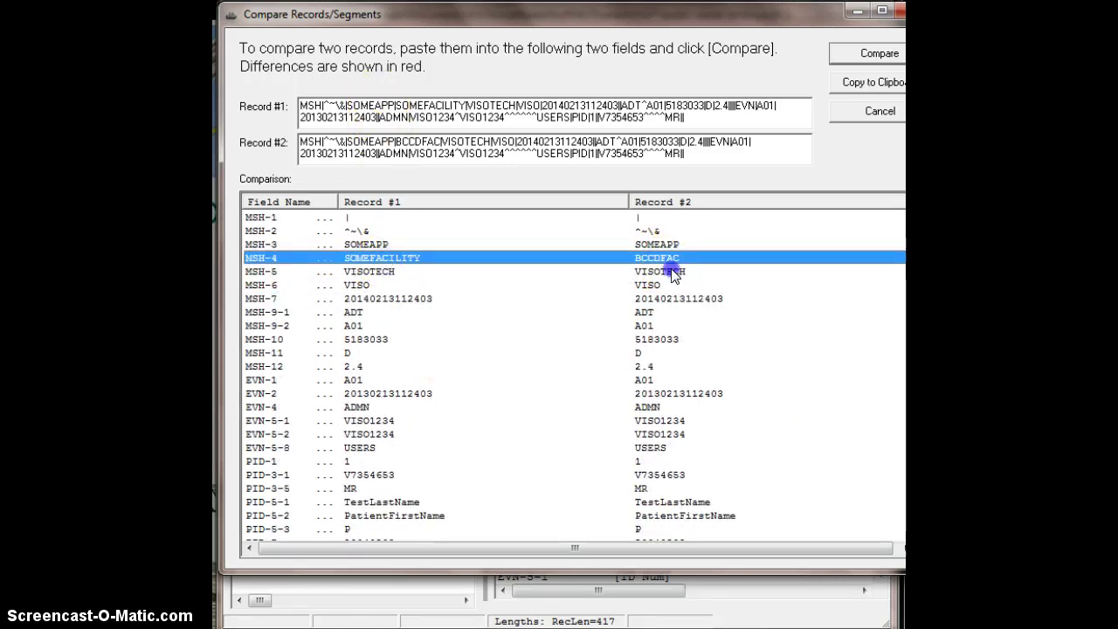
left_click(406, 272)
left_click(413, 262)
left_click(486, 281)
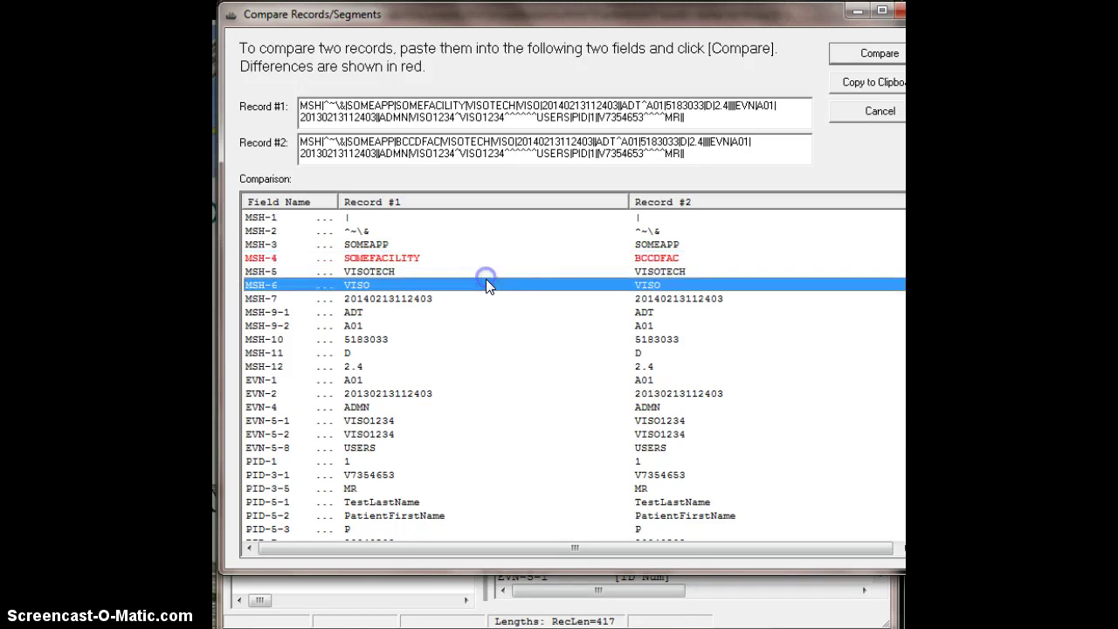
left_click(387, 260)
left_click(673, 263)
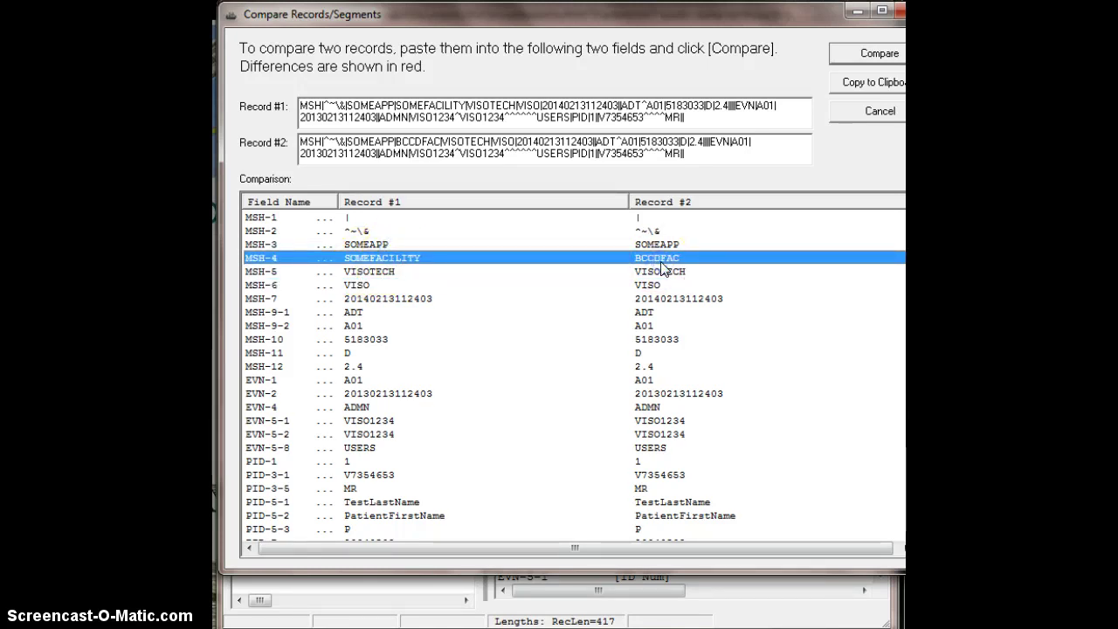
left_click(655, 281)
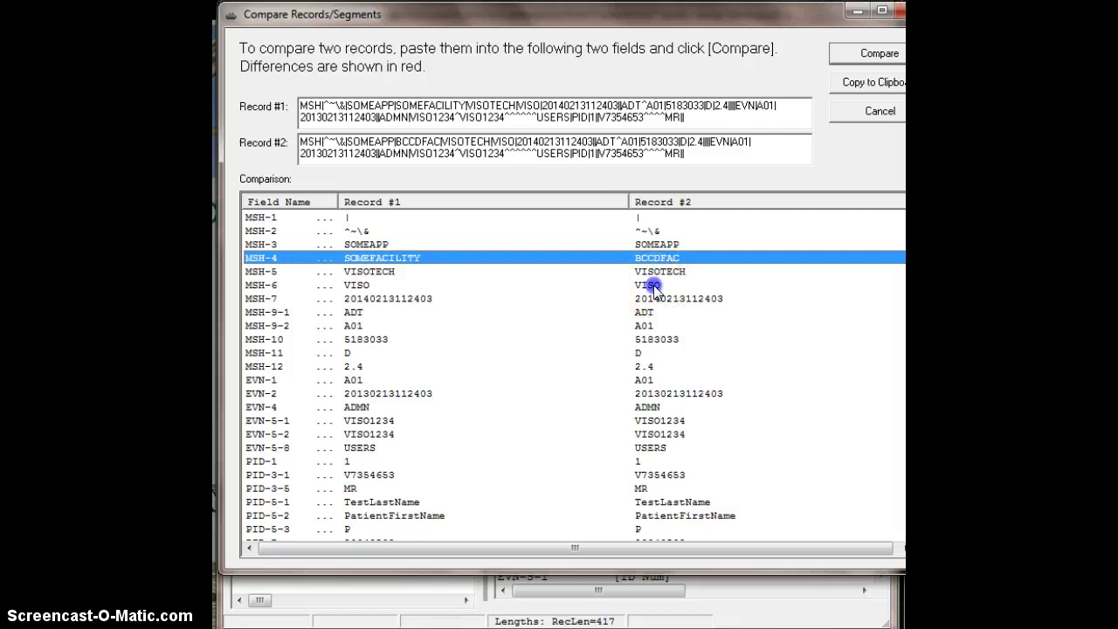
left_click(674, 236)
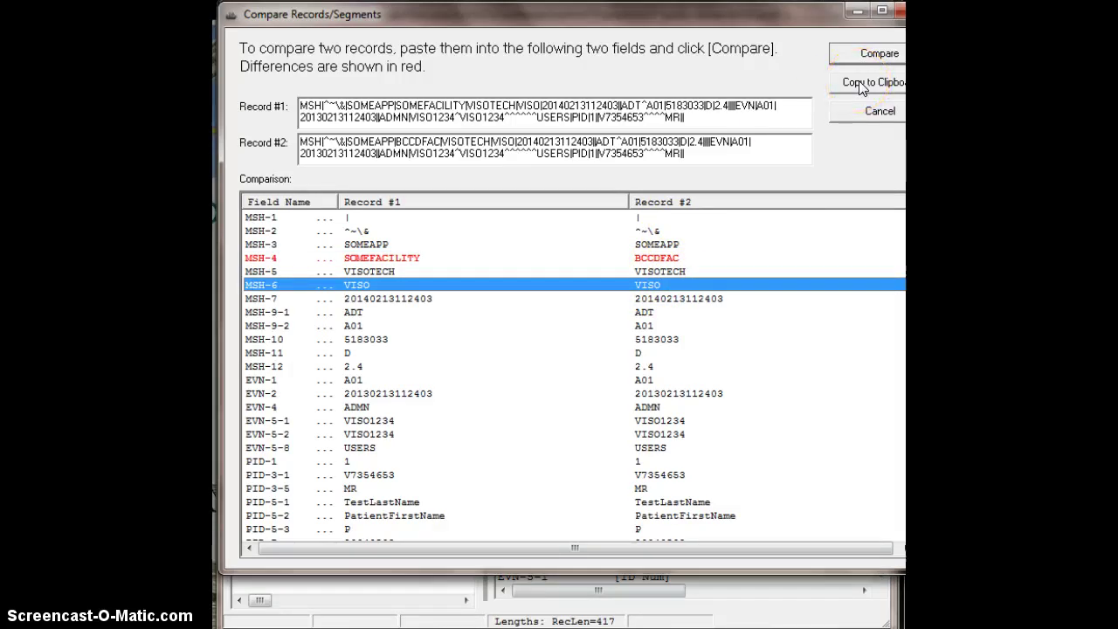
left_click(863, 114)
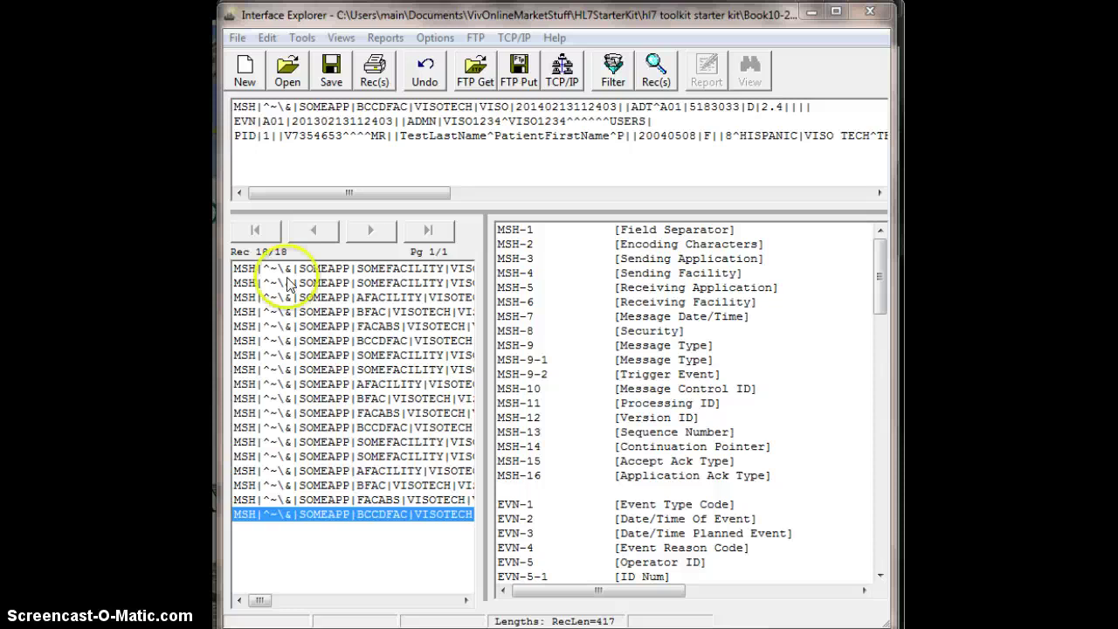
- Determine the unique values of the PID-3 Patient ID Internal field, starting from the second message's PID segment
left_click(362, 268)
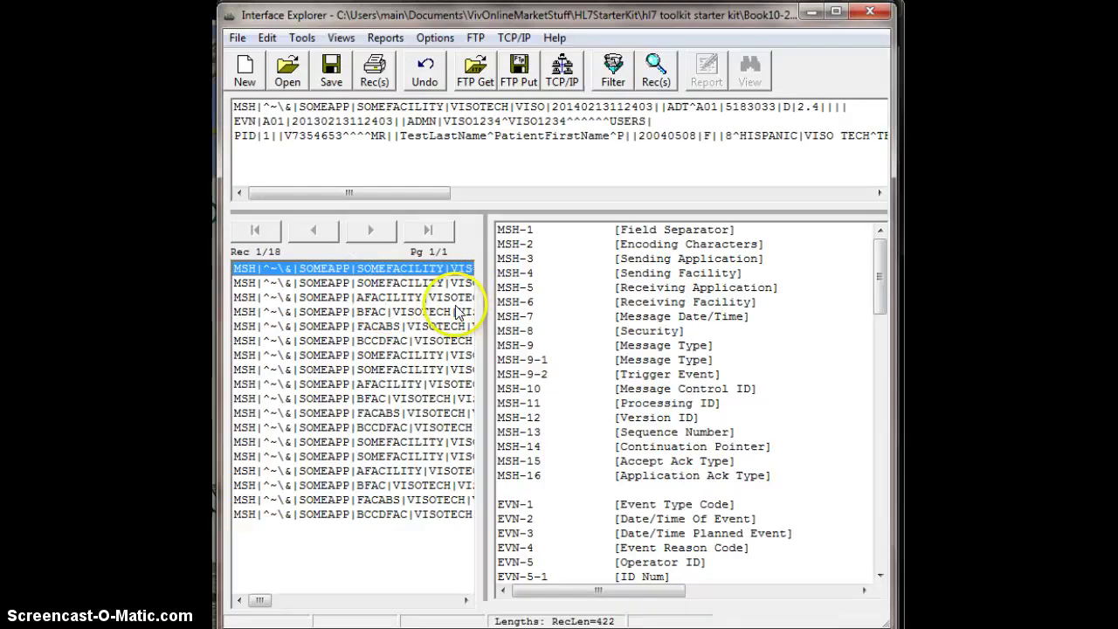
left_click(440, 299)
left_click(413, 268)
left_click(414, 285)
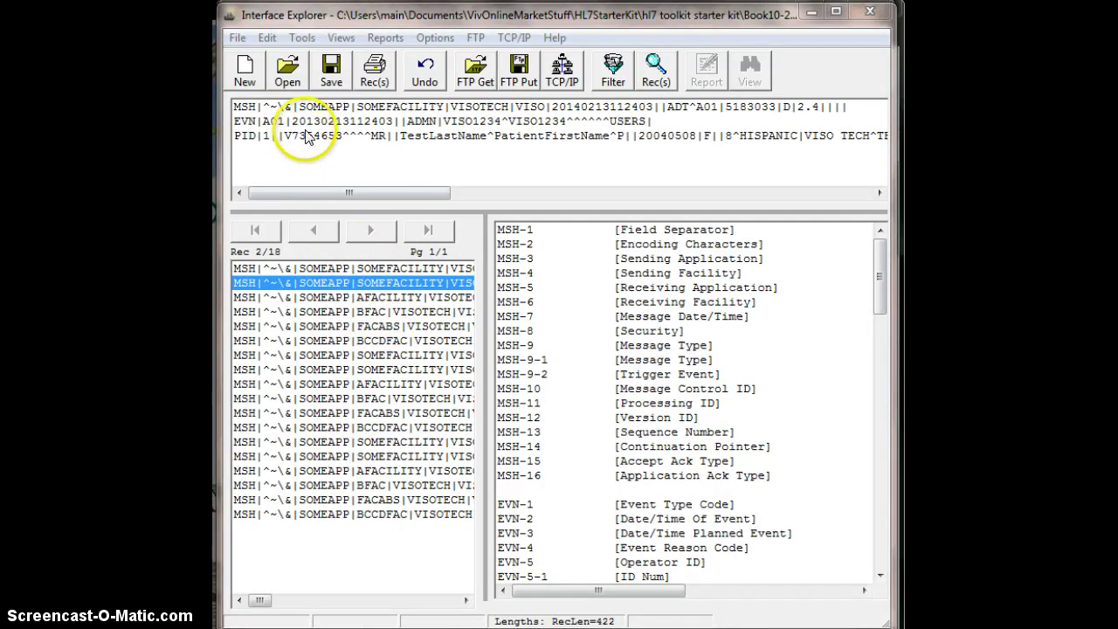
left_click(379, 138)
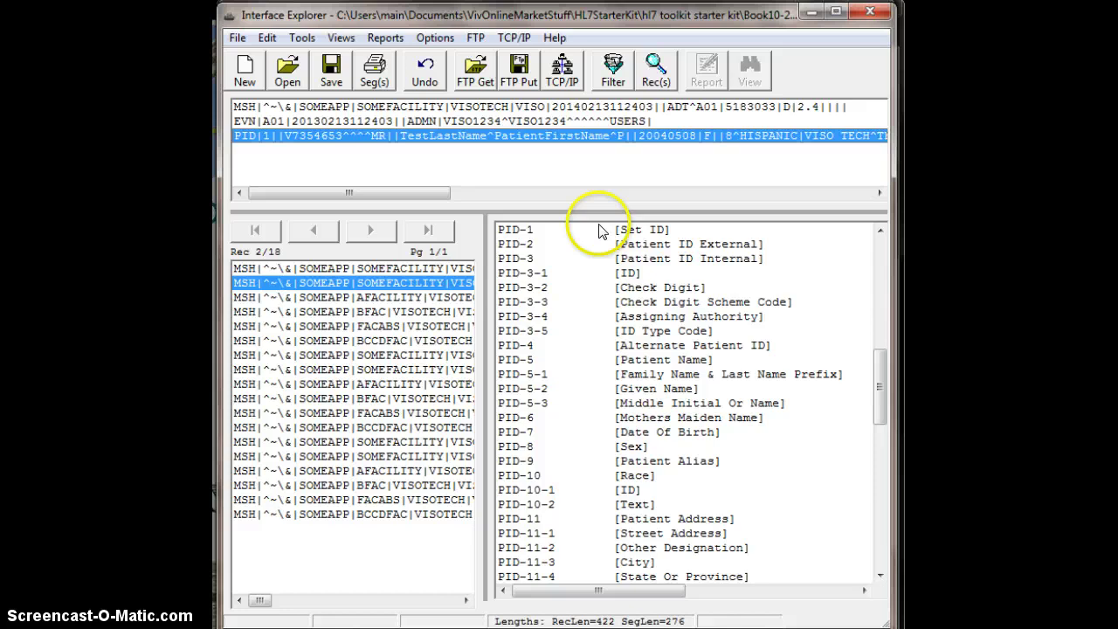
left_click(601, 260)
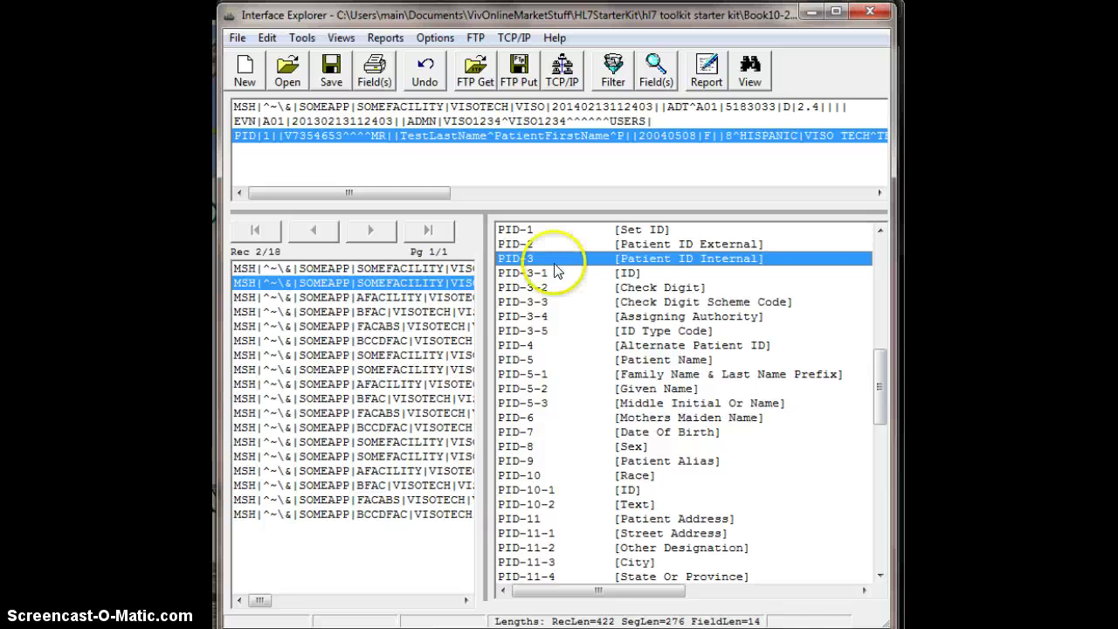
right_click(581, 264)
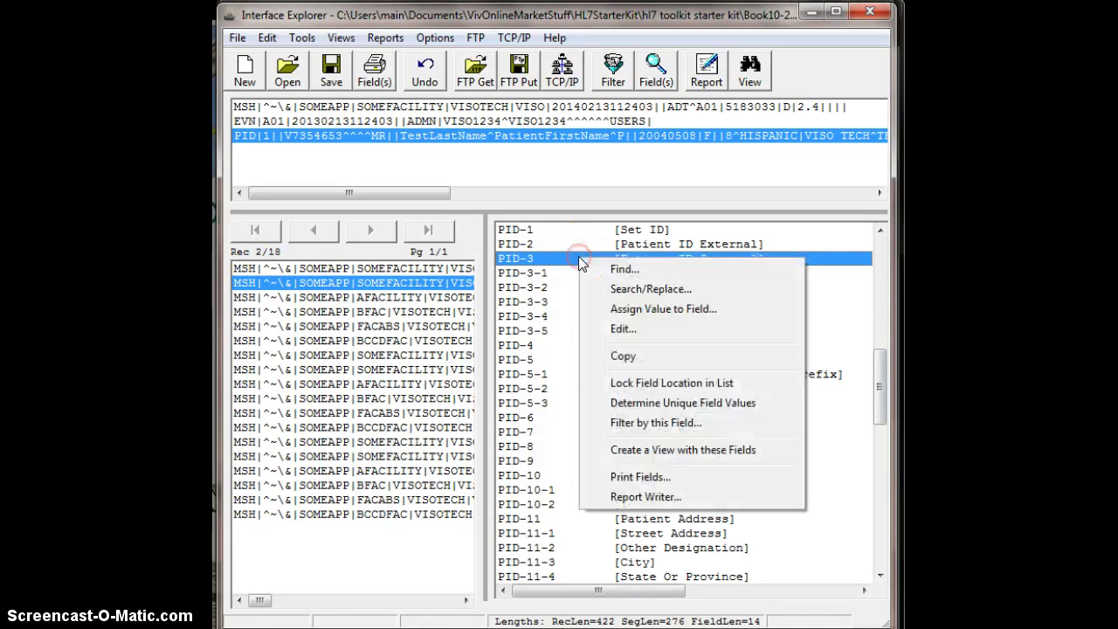
left_click(679, 405)
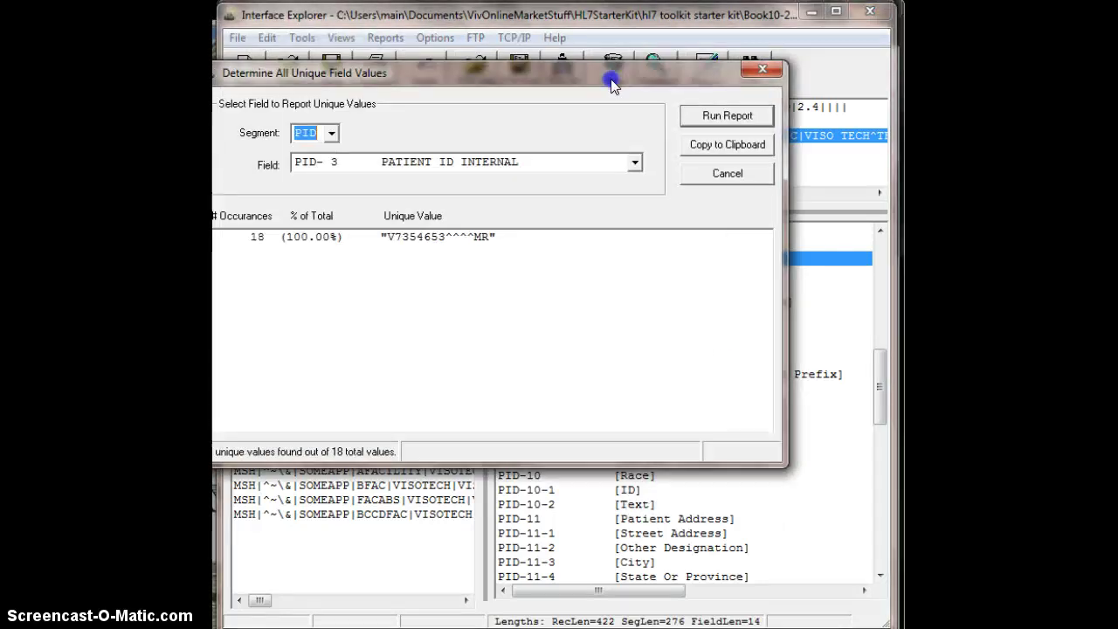
- Review the entry in the PID-3 unique values report, then close it and return to the first message
left_click(522, 260)
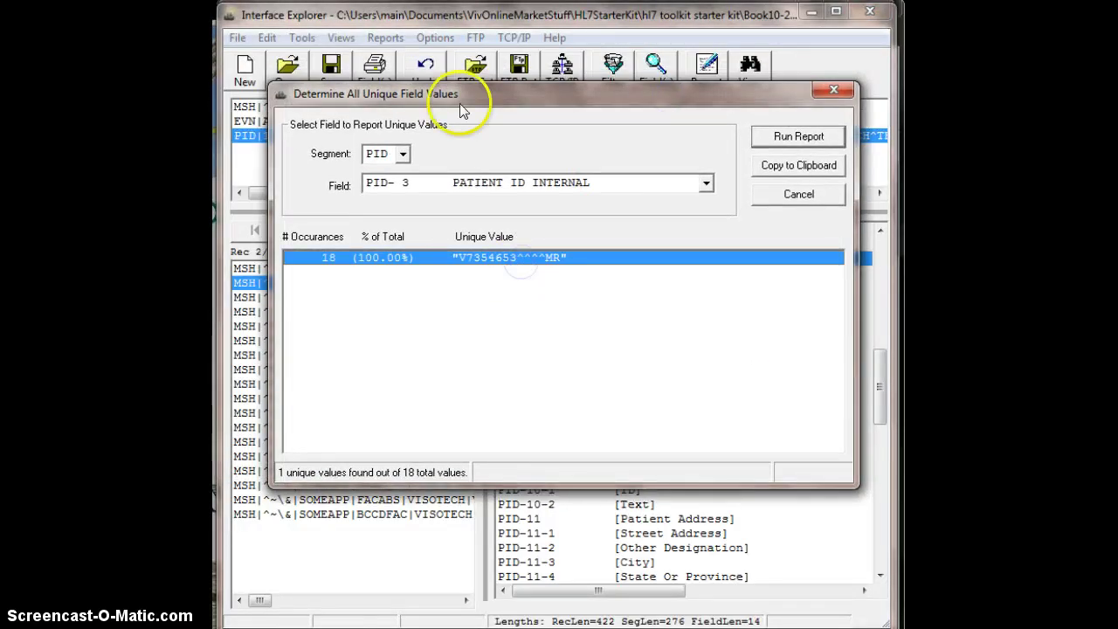
left_click_drag(466, 94, 486, 98)
left_click(488, 262)
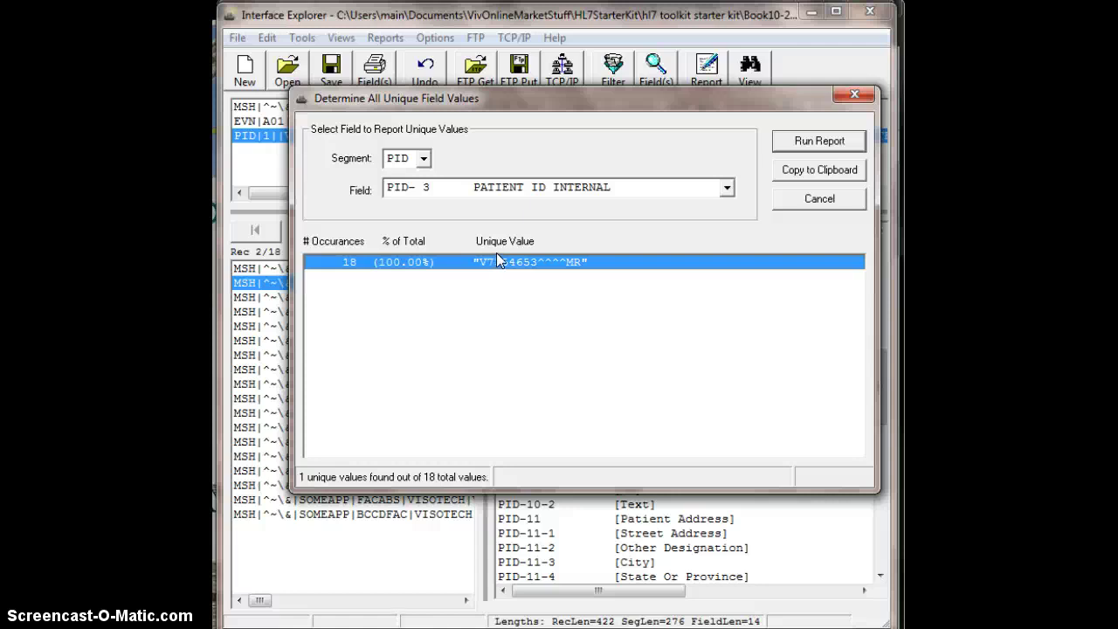
left_click(487, 264)
left_click_drag(481, 95, 434, 70)
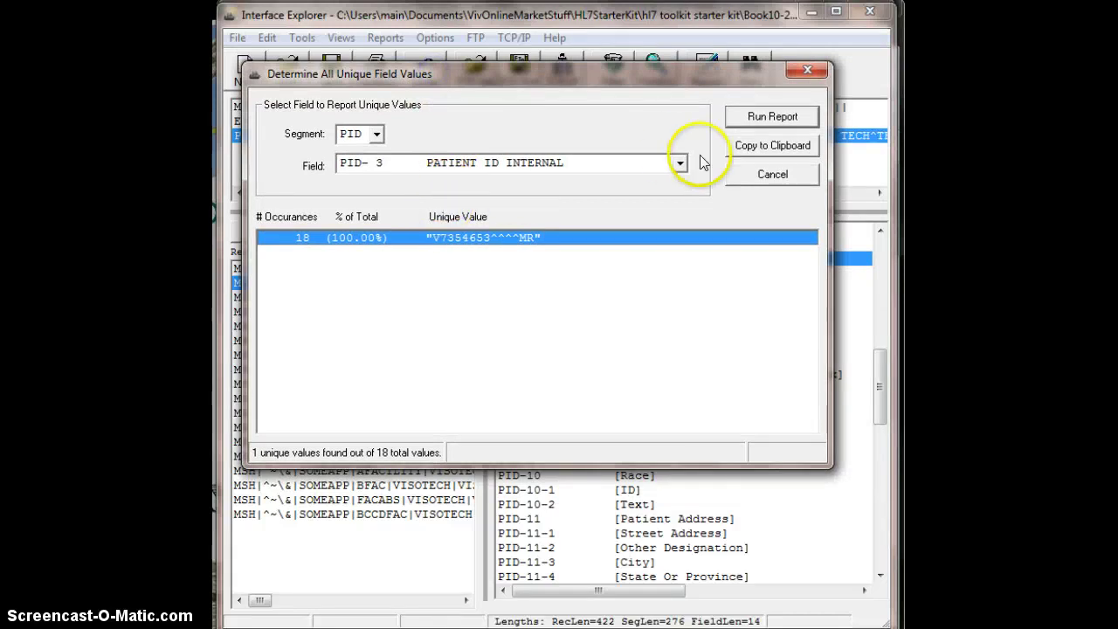
left_click(741, 177)
left_click(411, 267)
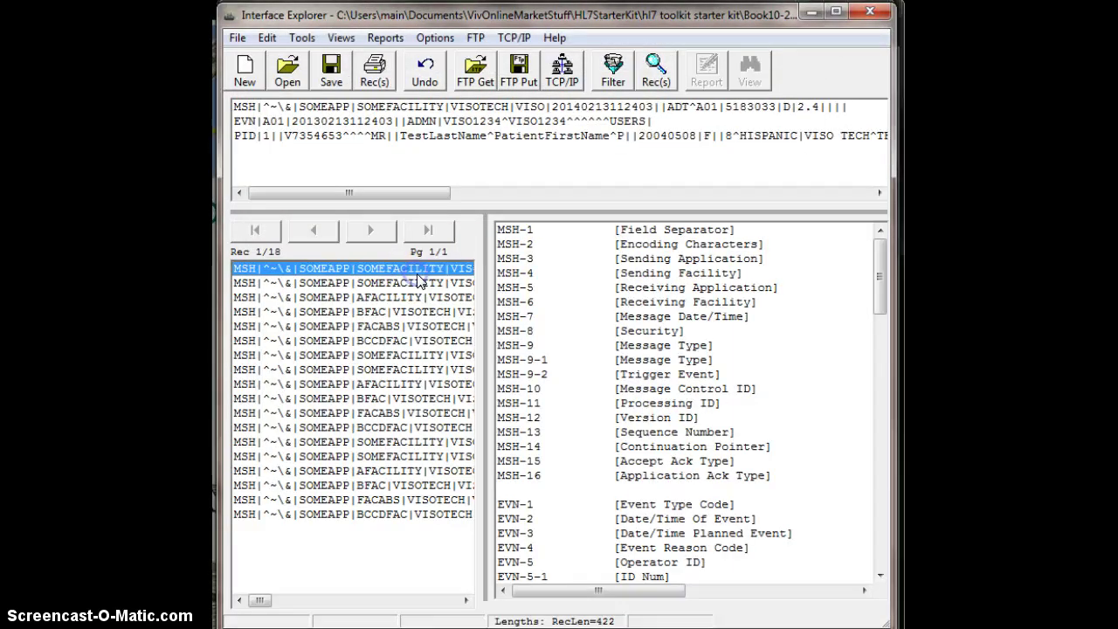
- Determine the unique values of the MSH-4 Sending Facility field across the loaded messages
left_click(544, 273)
right_click(545, 271)
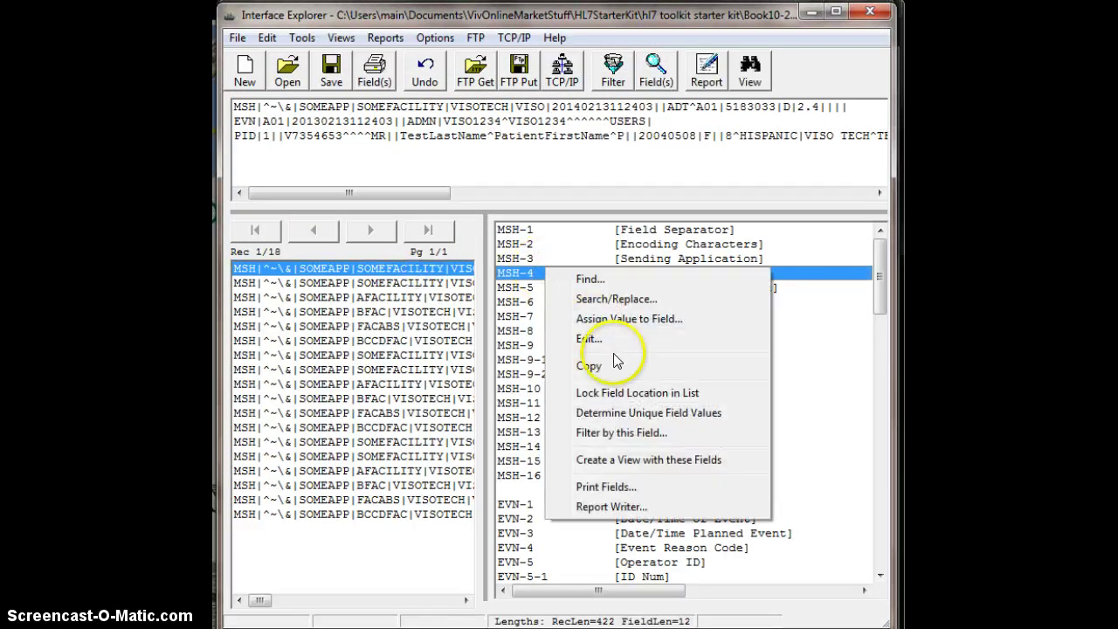
left_click(649, 414)
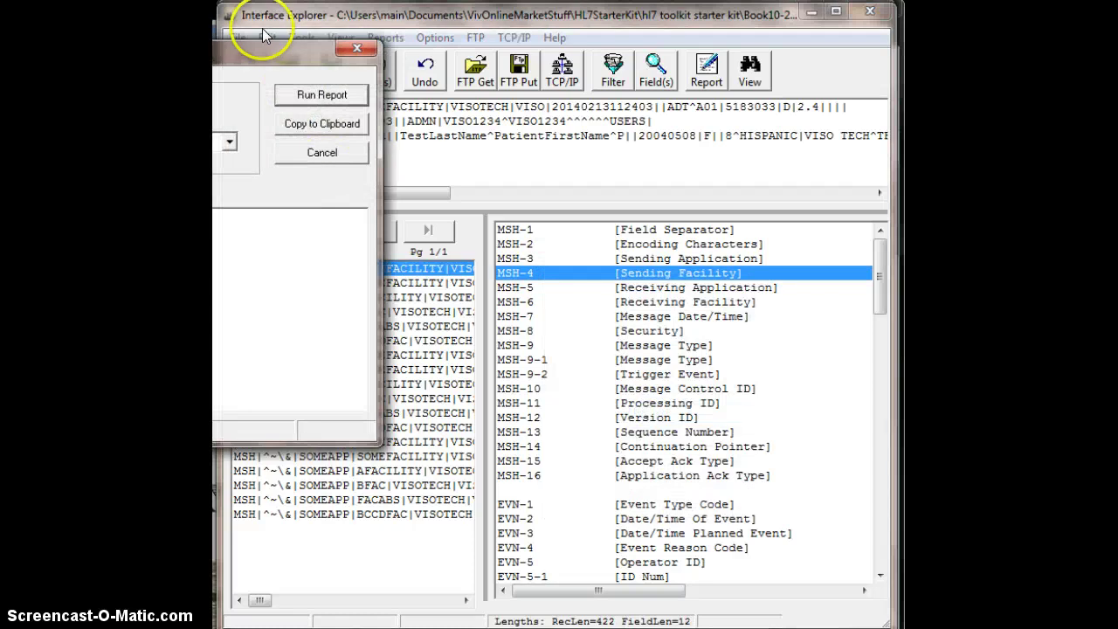
- Review the BCCDFAC, SOMEFACILITY and AFACILITY entries in the MSH-4 unique values report, and close it
left_click(610, 279)
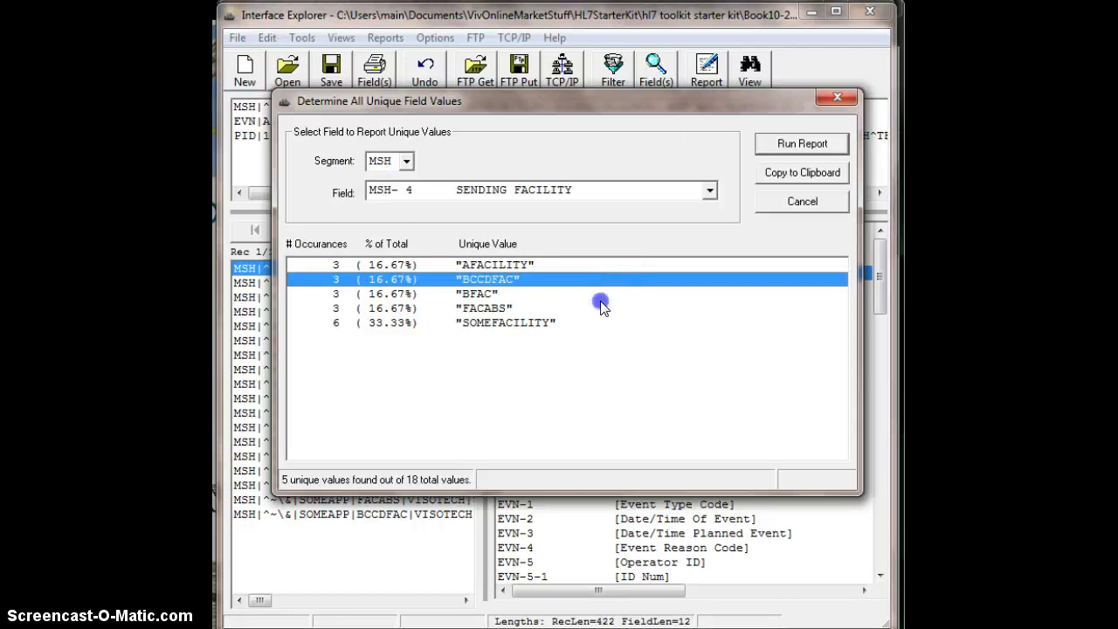
left_click(599, 323)
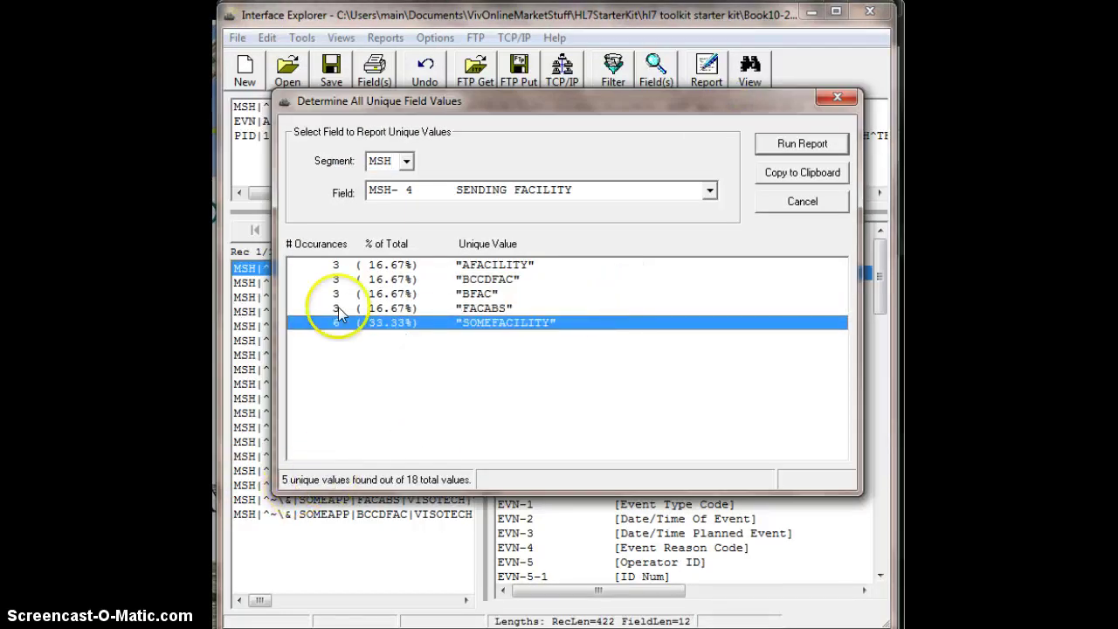
left_click(356, 266)
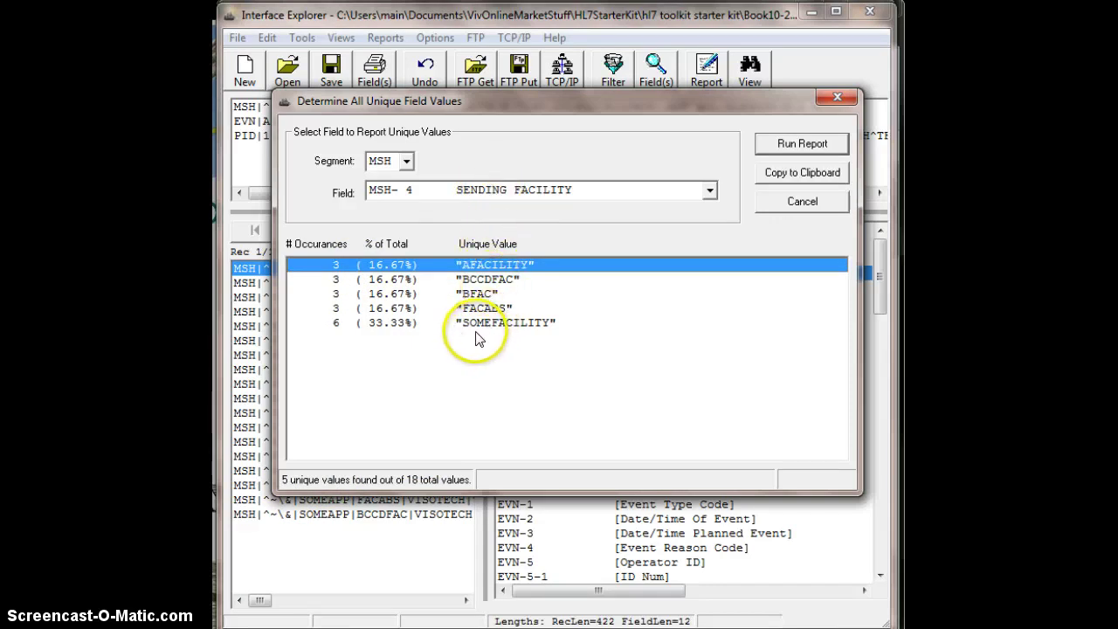
left_click(821, 208)
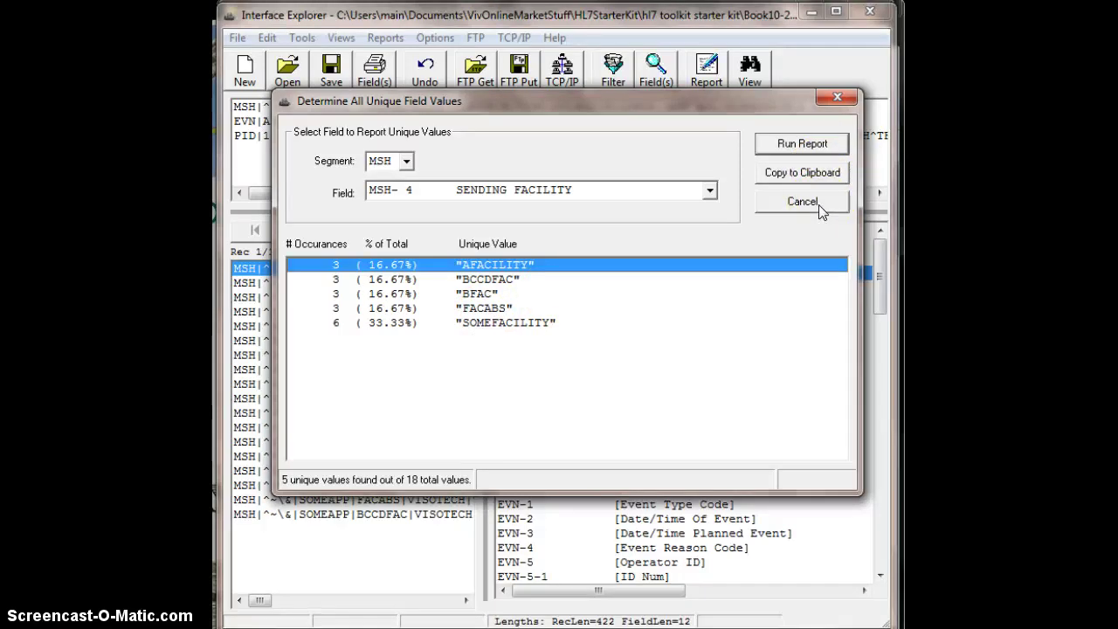
left_click(802, 202)
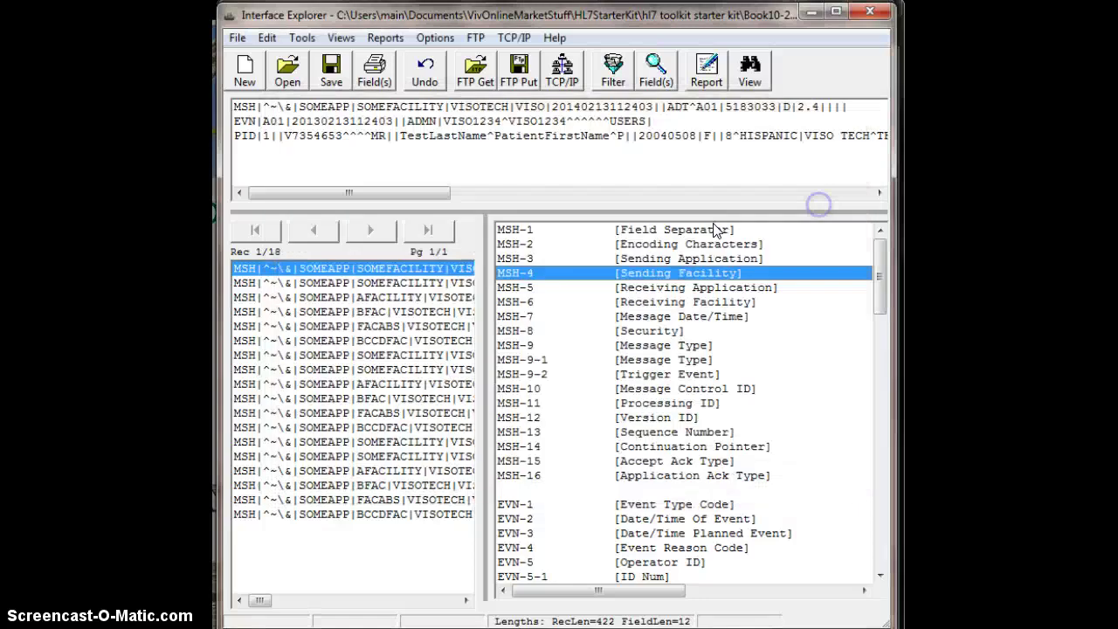
- View the fourth message, from BFAC, and go through its MSH, EVN and PID segments
left_click(437, 313)
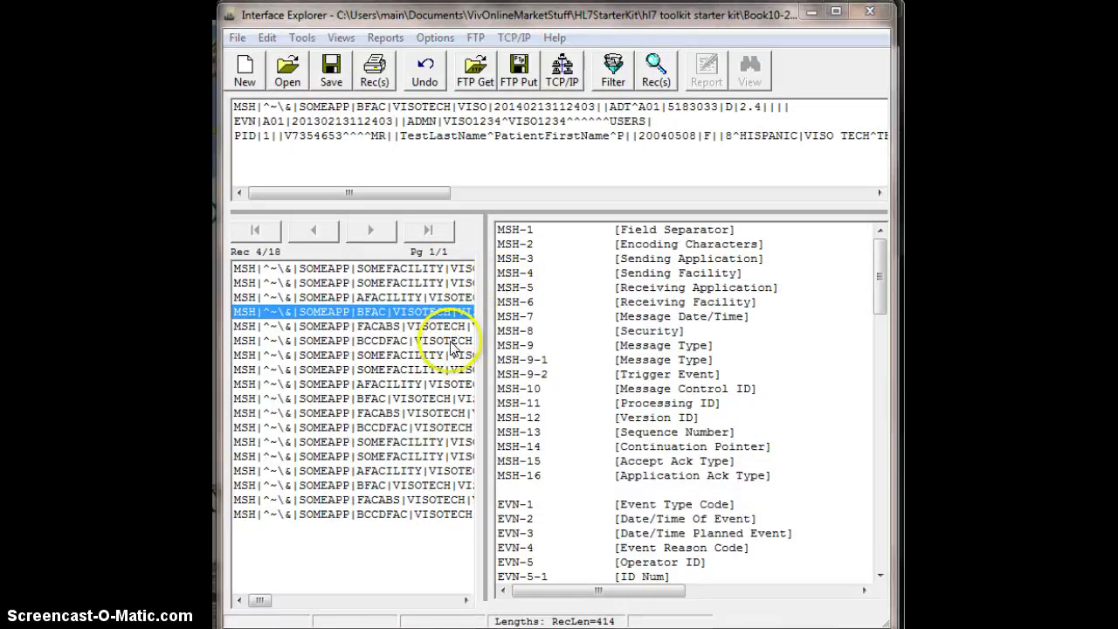
left_click(359, 108)
left_click(358, 121)
left_click(356, 137)
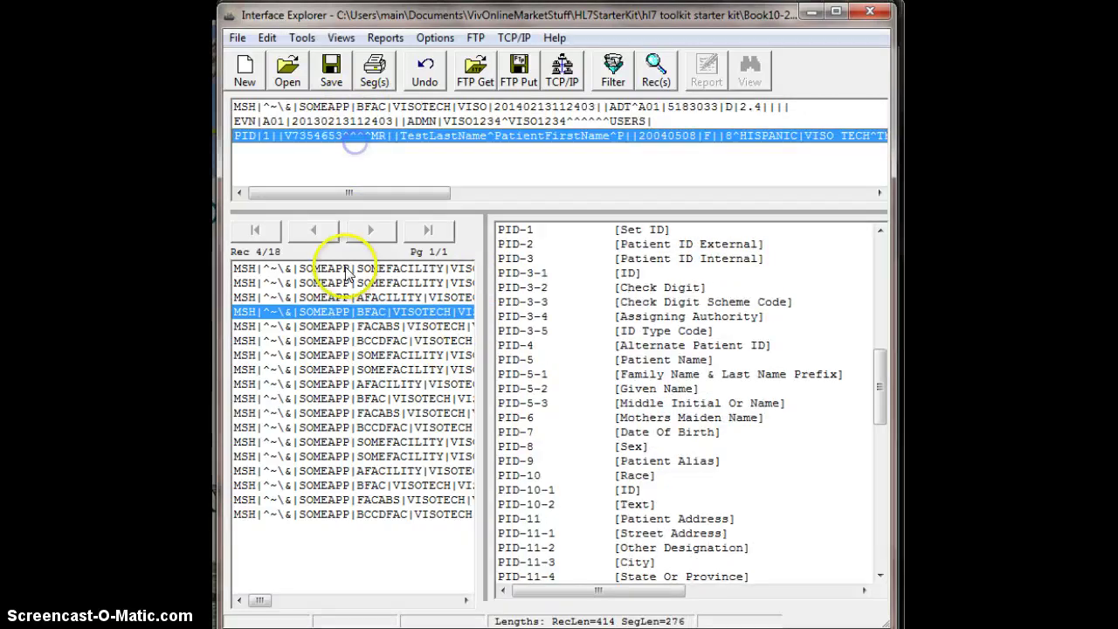
- Browse messages from different facilities throughout the record list, finishing with the EVN segment of the sixth message
left_click(350, 269)
left_click(358, 282)
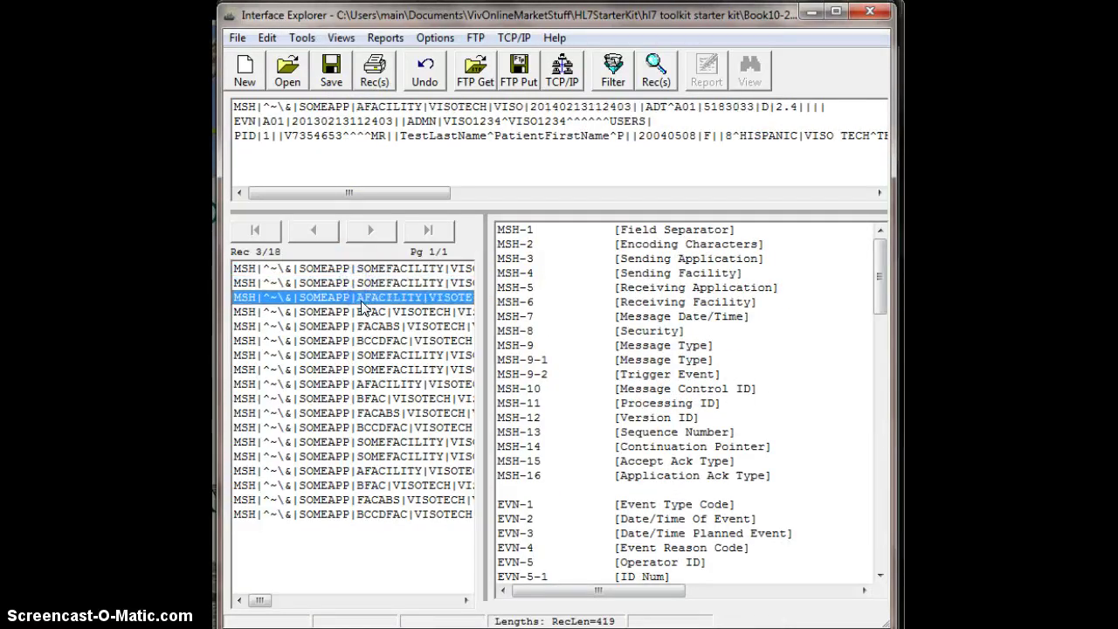
left_click(366, 269)
left_click(376, 284)
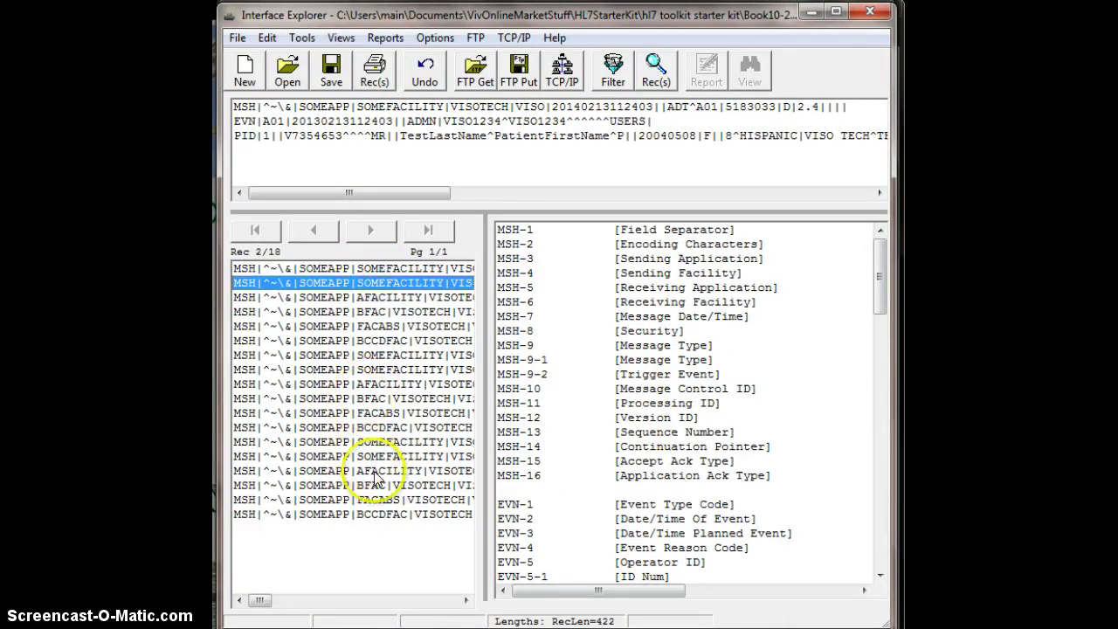
left_click(390, 516)
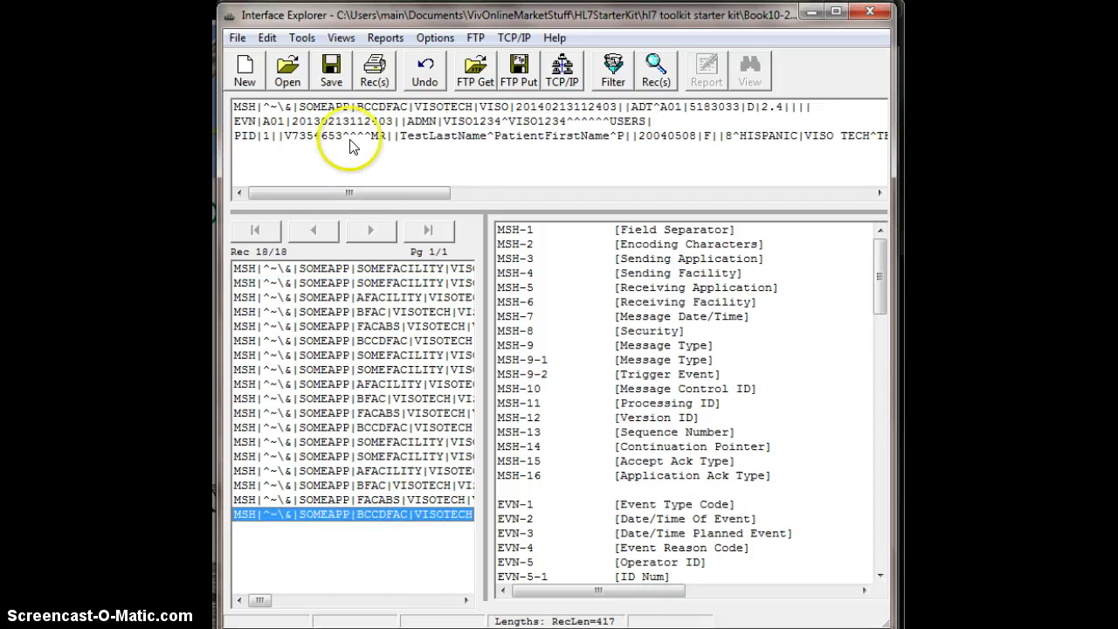
left_click(398, 413)
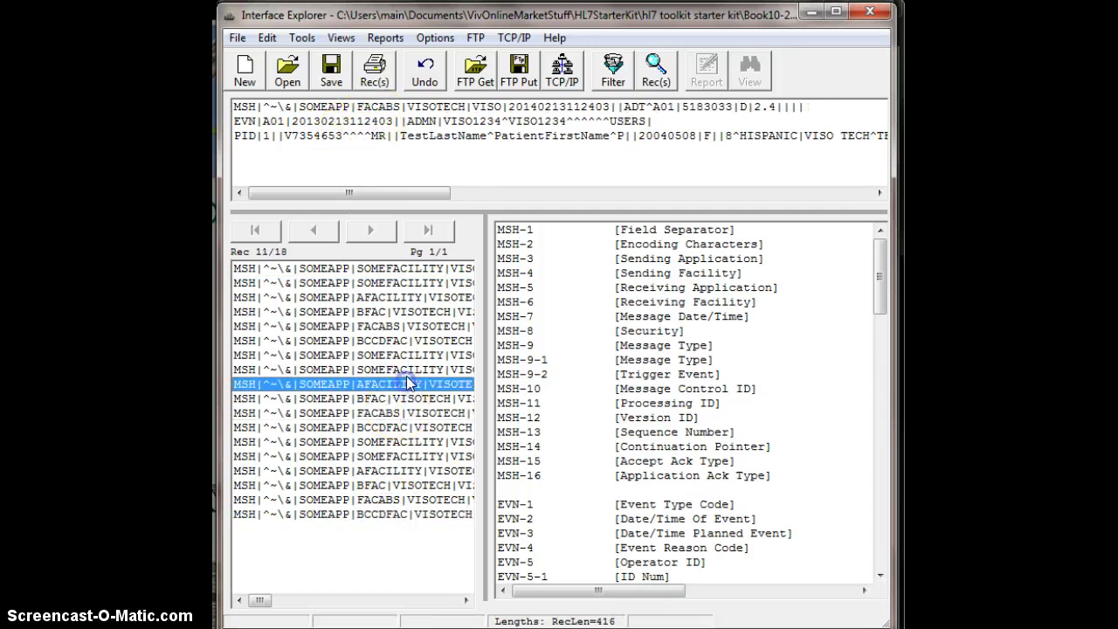
left_click(407, 341)
left_click(416, 123)
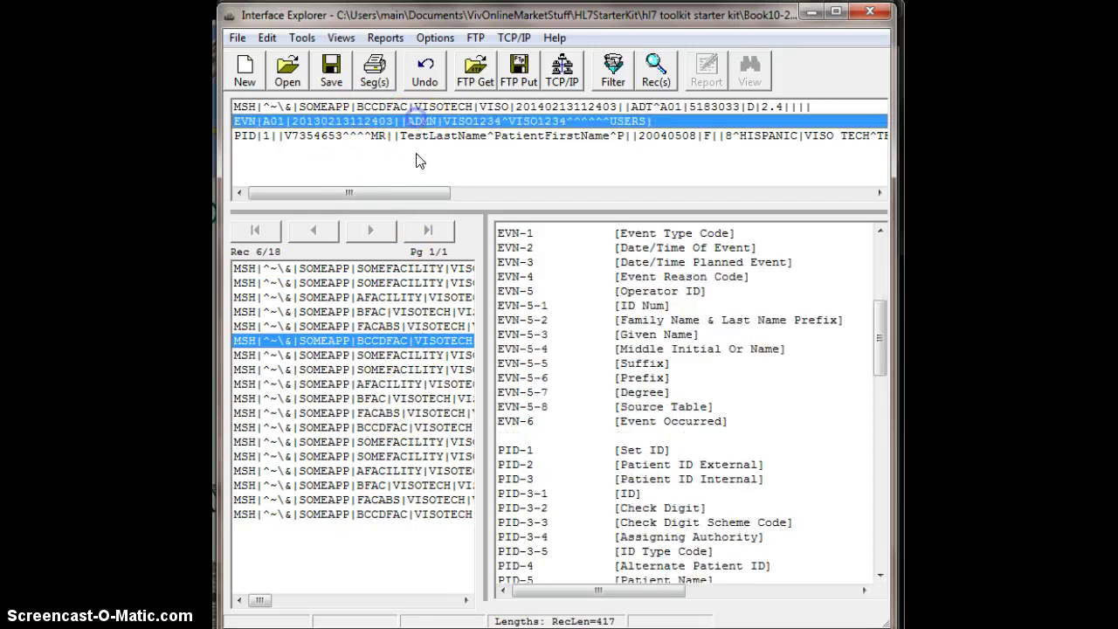
- Examine the EVN segment fields of the last message, including EVN-4 Event Reason Code
left_click(388, 516)
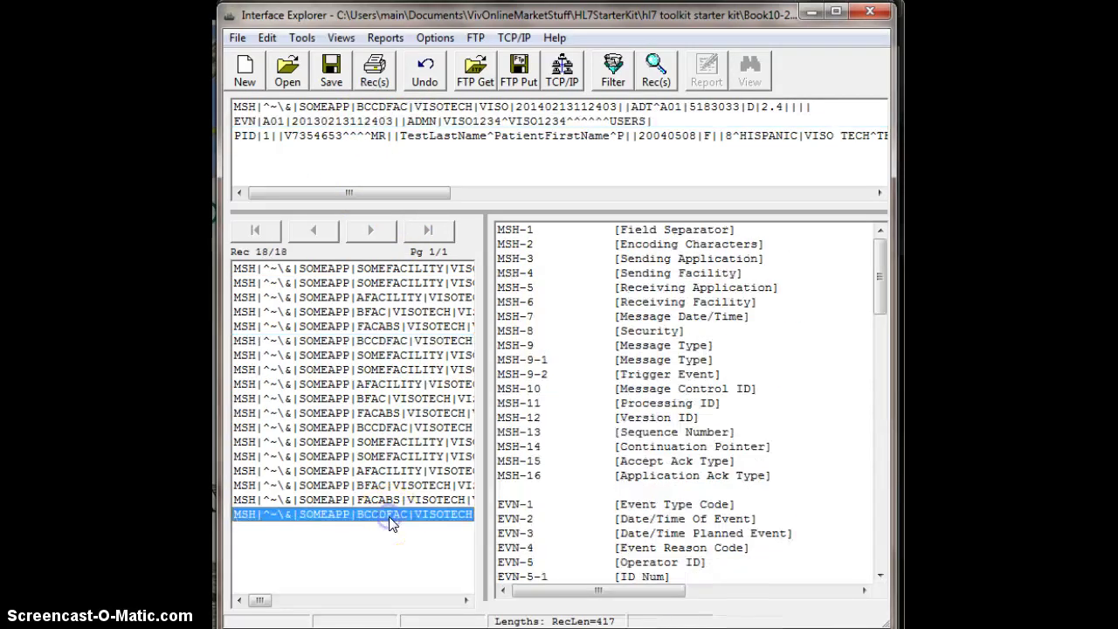
left_click(301, 121)
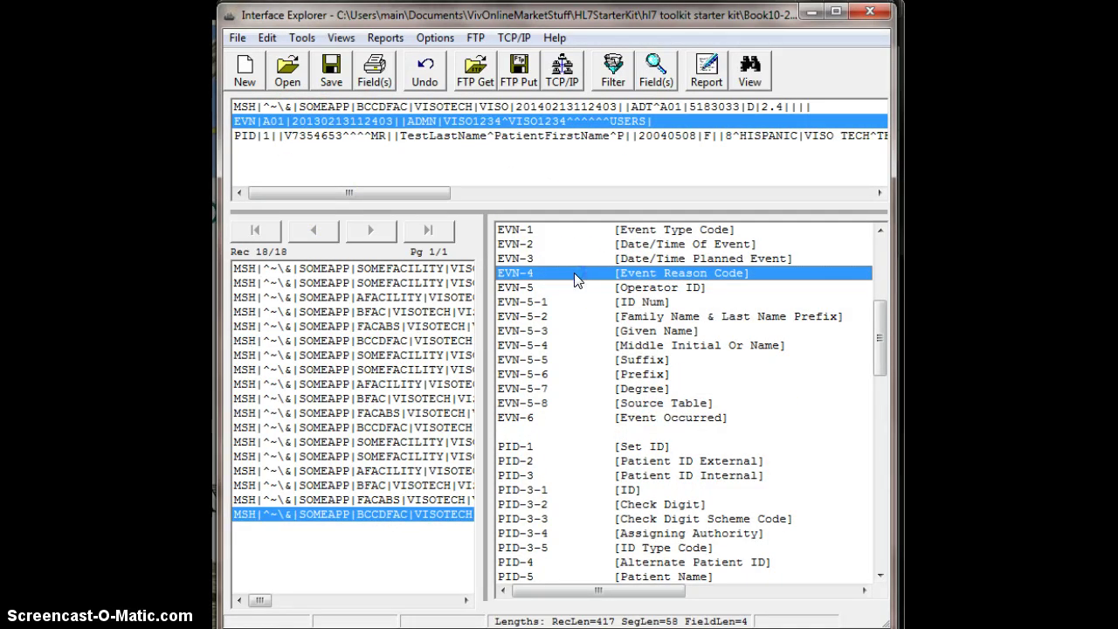
scroll(577, 334, "down", 2)
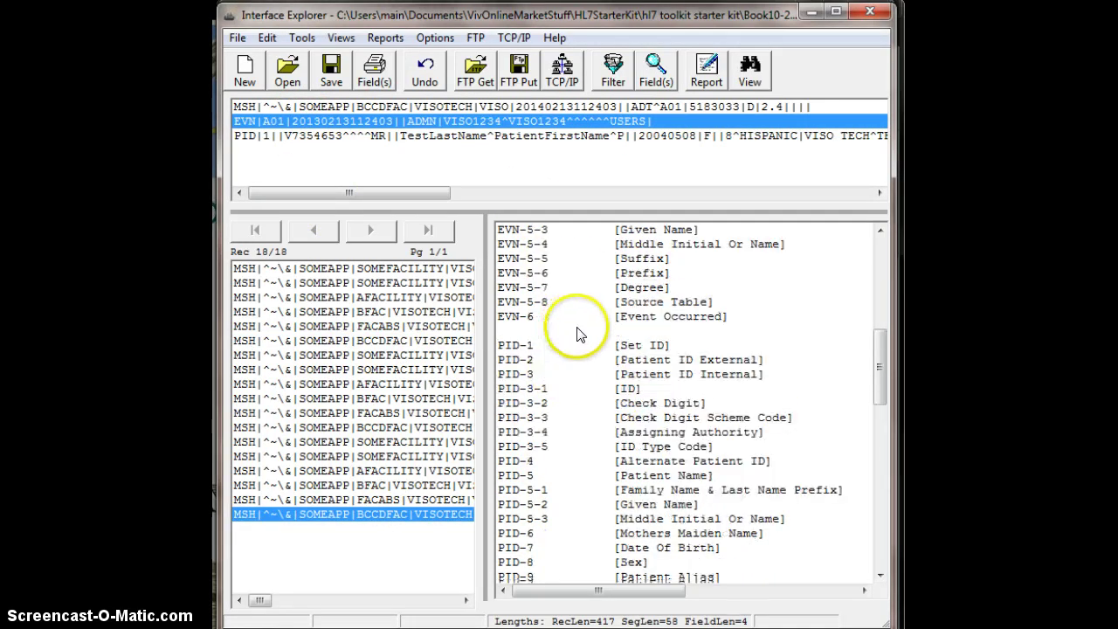
scroll(579, 364, "up", 9)
- Browse the messages near the end of the record list, finishing on the last BCCDFAC message
left_click(390, 485)
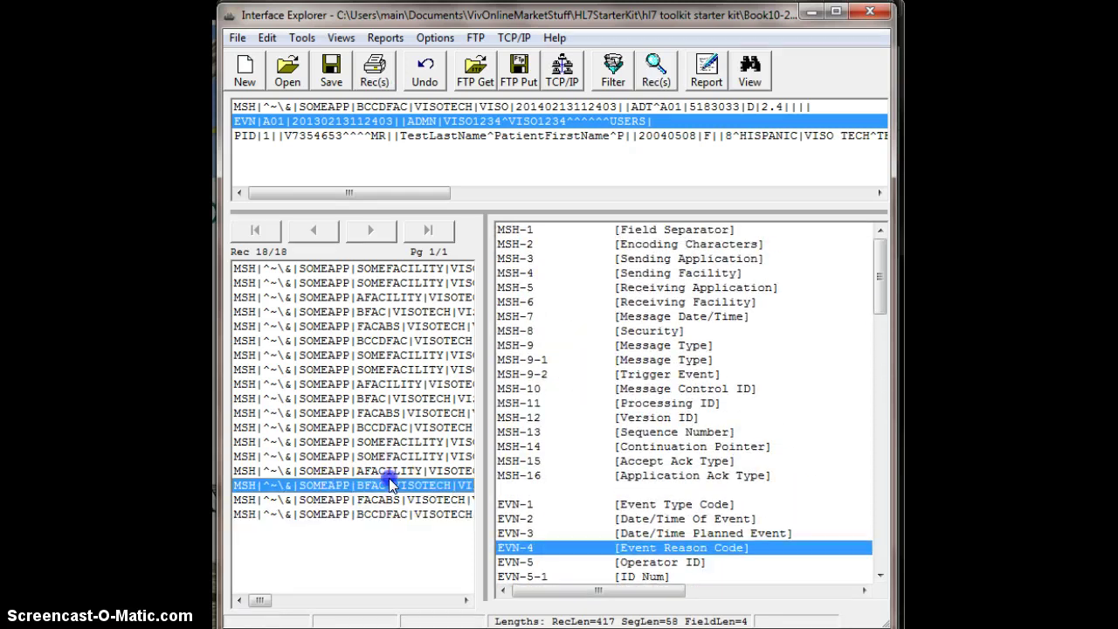
left_click(397, 456)
left_click(406, 485)
left_click(419, 500)
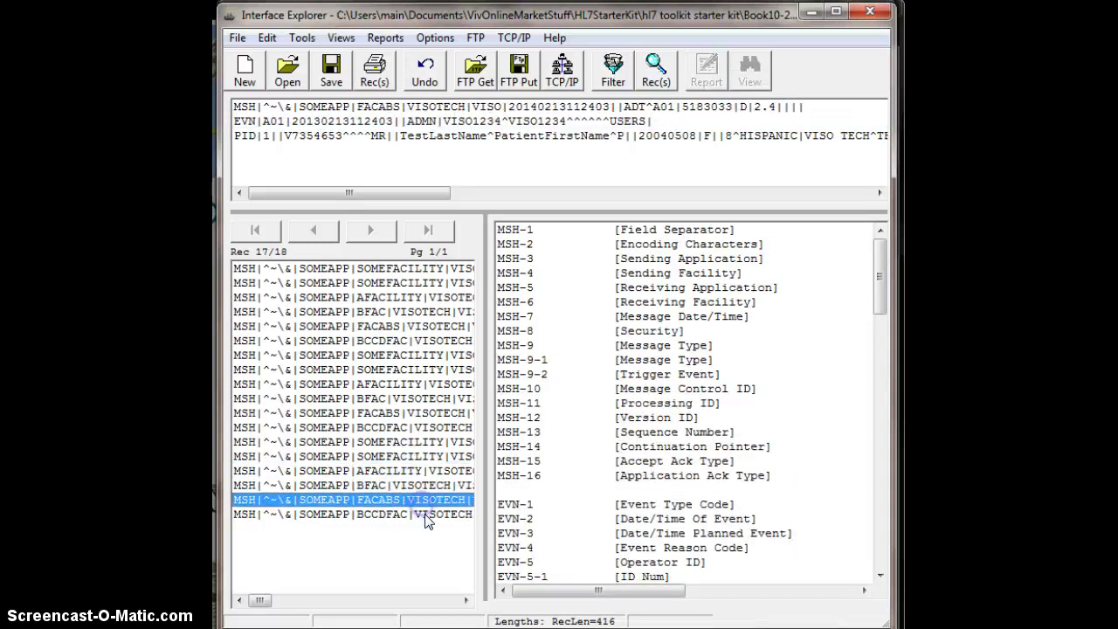
left_click(427, 515)
- Examine the last message's complete field list, from MSH-8 Security down through PID-38 and back up to MSH-1
left_click(700, 330)
scroll(703, 327, "down", 9)
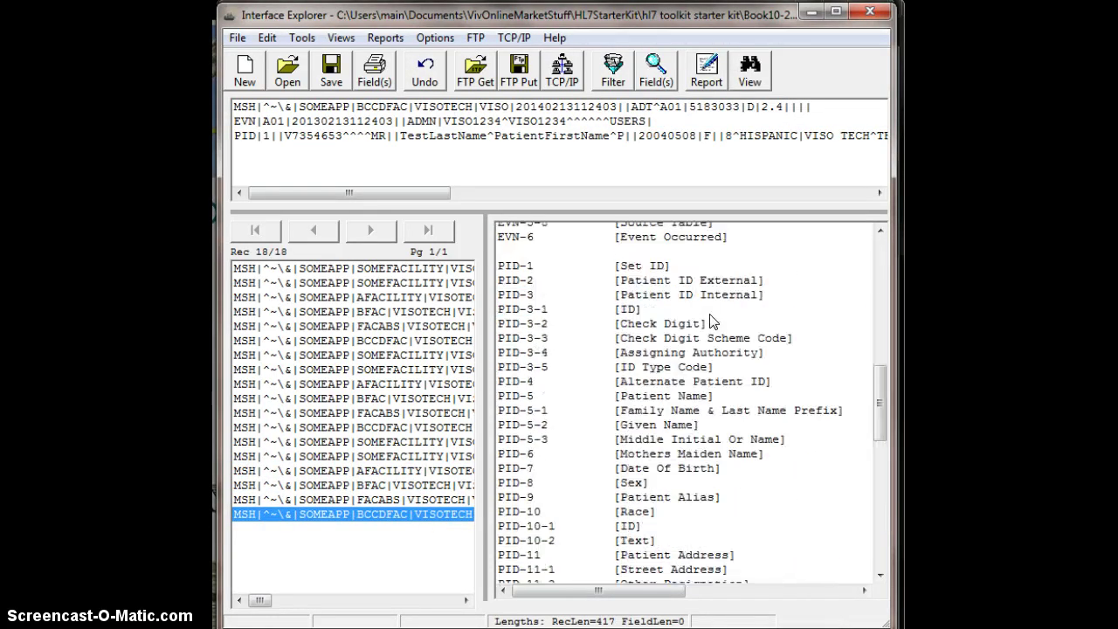
scroll(710, 321, "down", 15)
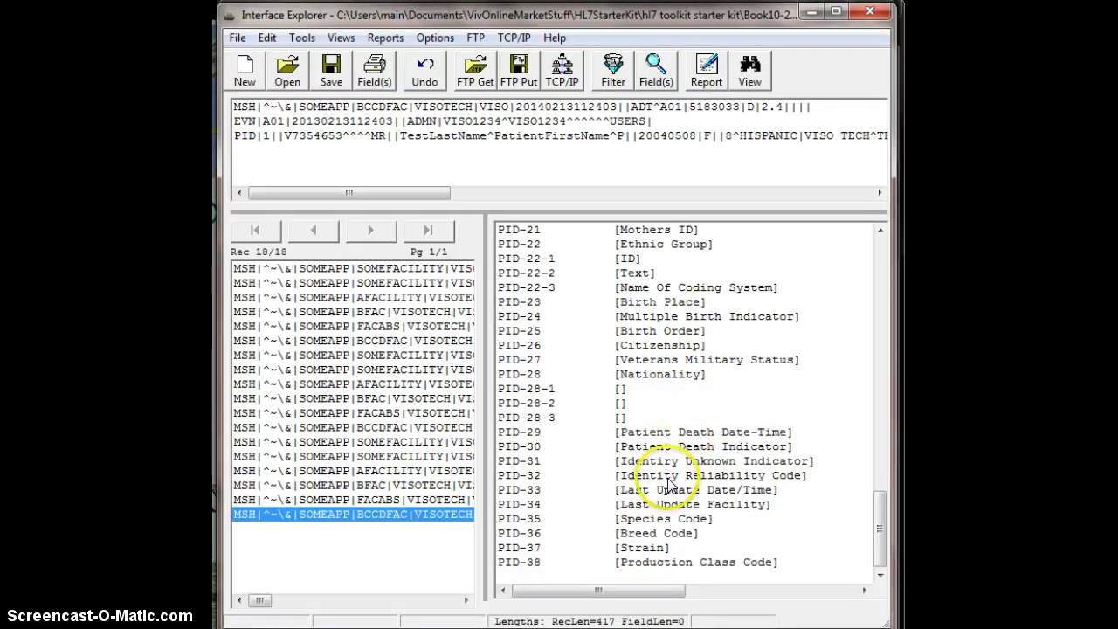
scroll(680, 476, "up", 20)
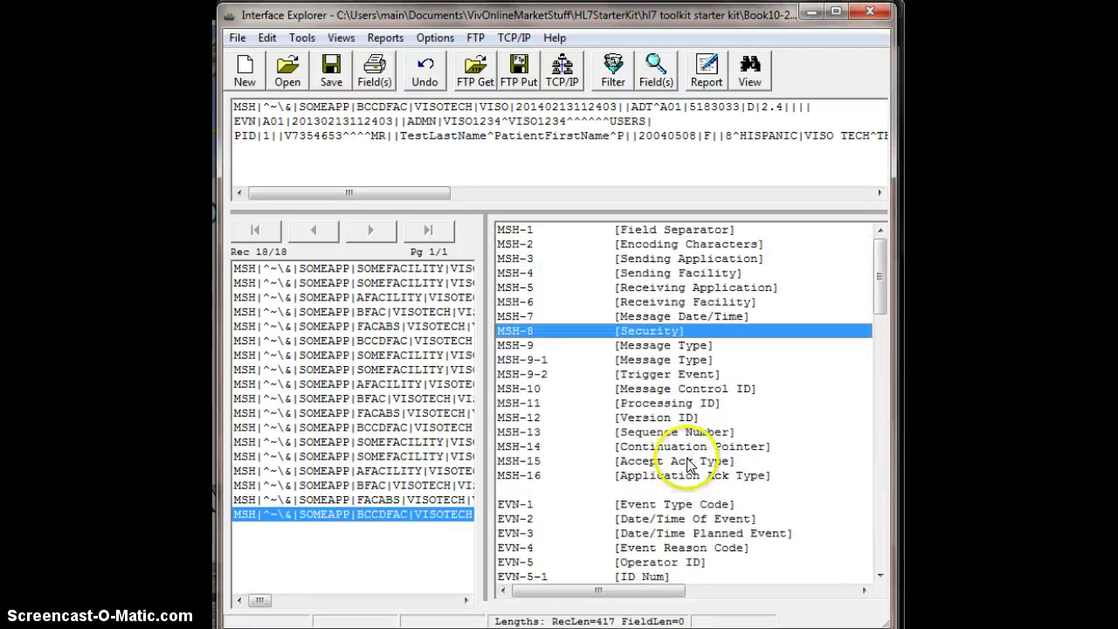
- Inspect the last message's PID segment, picking out PID-1 Set ID and the PID-5 patient name components
left_click(286, 140)
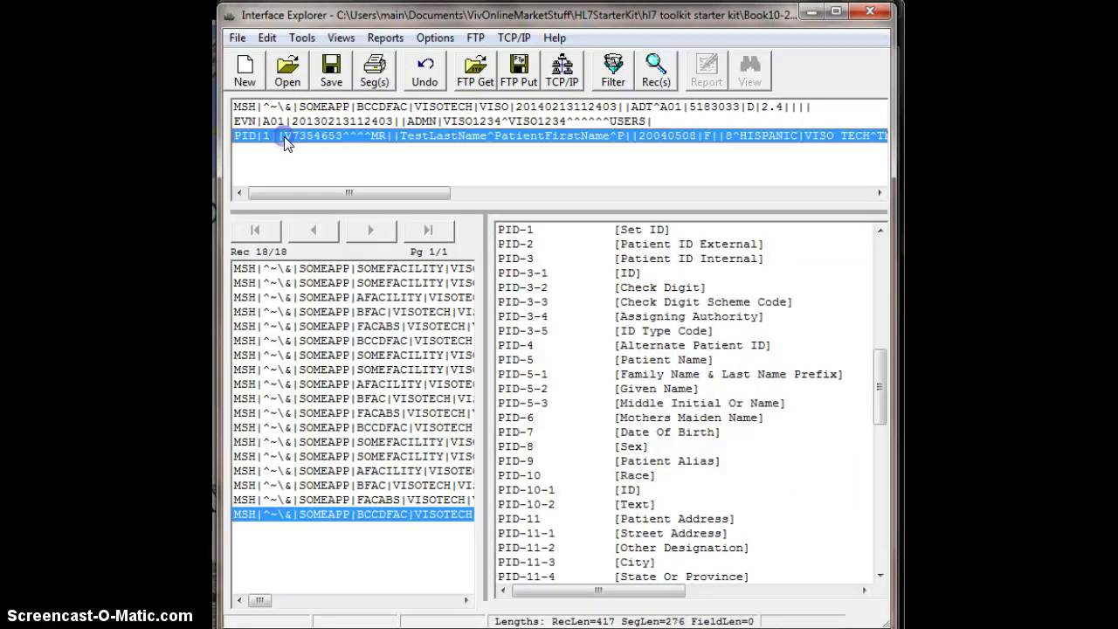
left_click(617, 232)
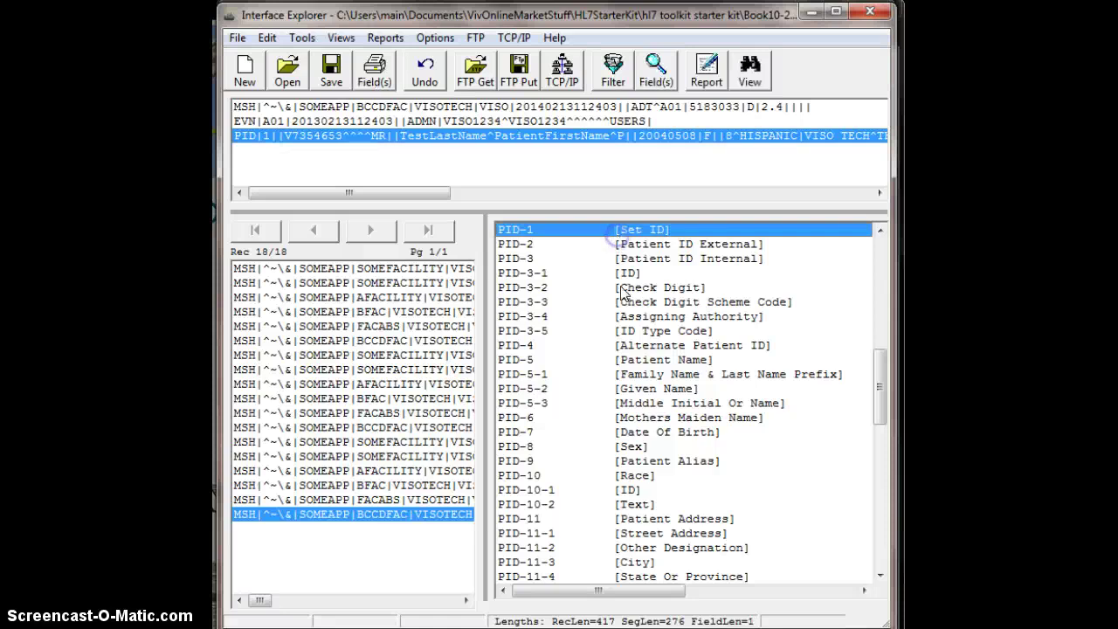
left_click(628, 373)
left_click(639, 403)
scroll(642, 406, "up", 3)
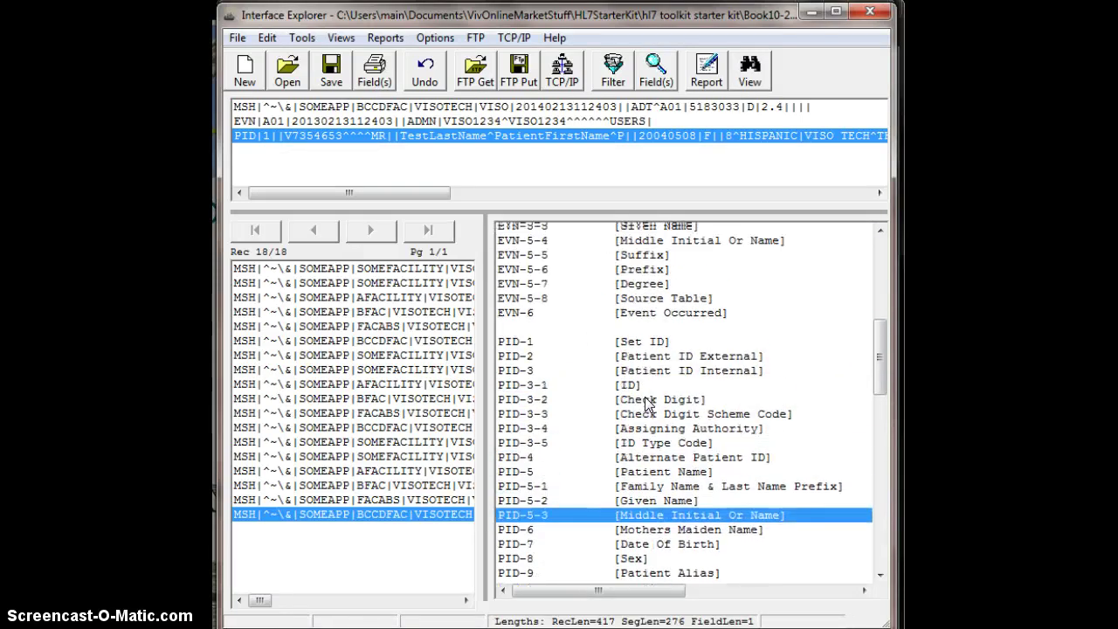
left_click(648, 356)
- Inspect the last message's EVN and MSH segments, including EVN-5-2 Family Name & Last Name Prefix
left_click(317, 122)
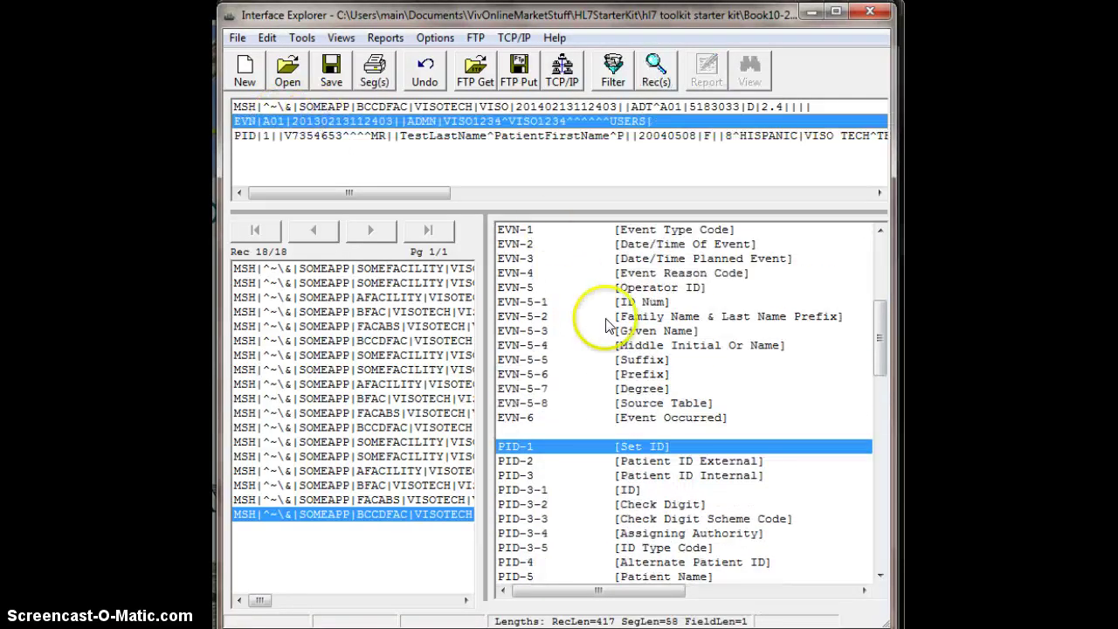
left_click(617, 316)
left_click(411, 109)
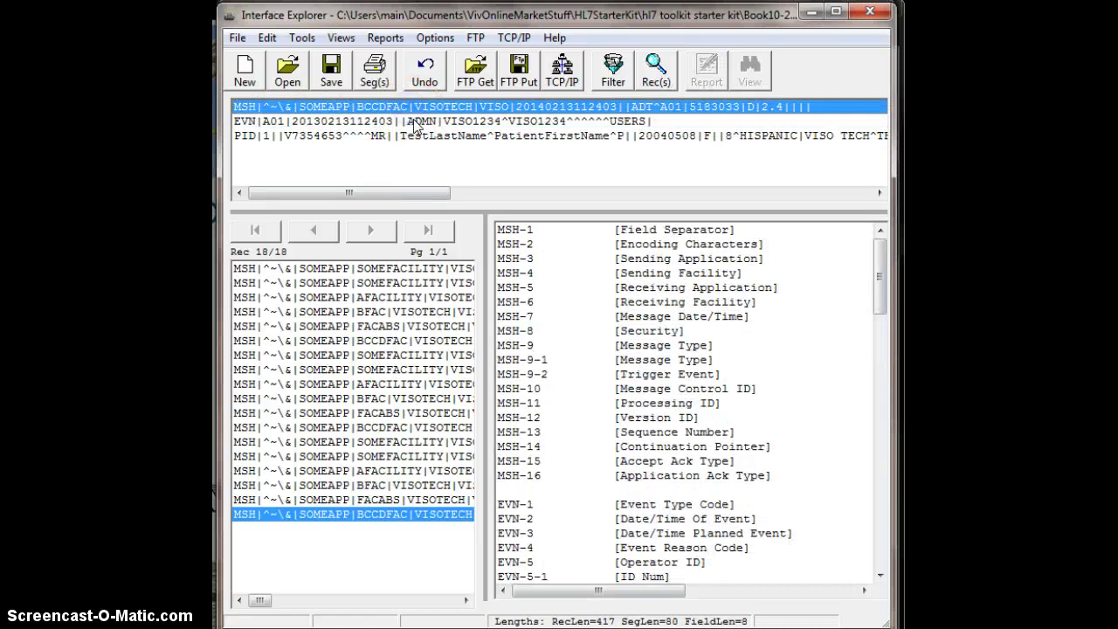
left_click(416, 125)
- Examine the last message's PID fields, including PID-3-3 and PID-7 Date Of Birth, and view the thirteenth message
left_click(412, 137)
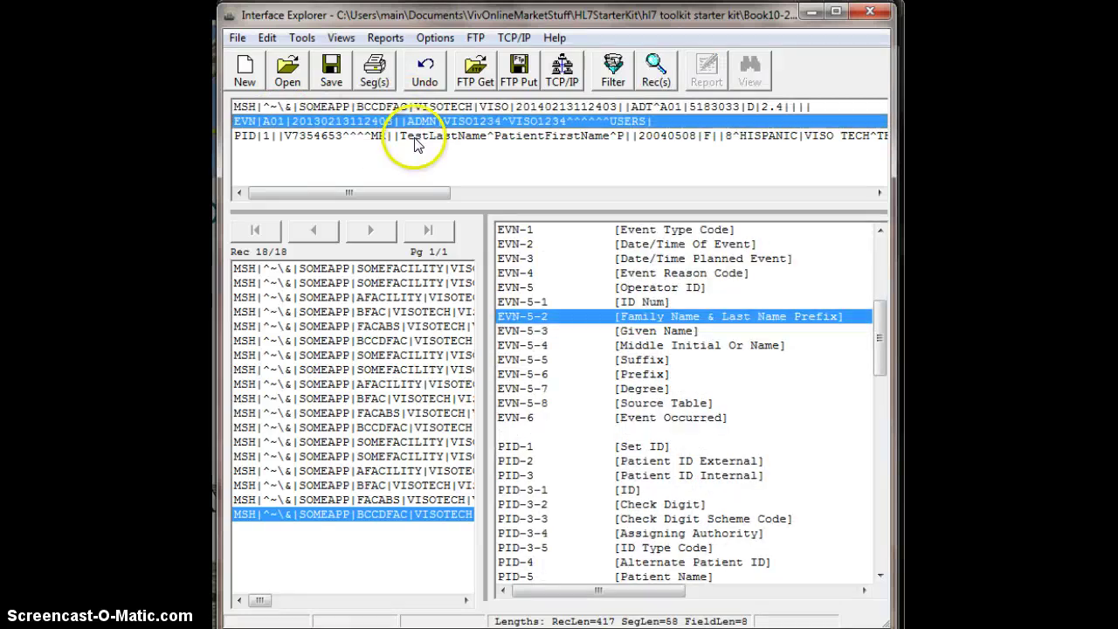
left_click(288, 192)
left_click_drag(288, 192, 229, 193)
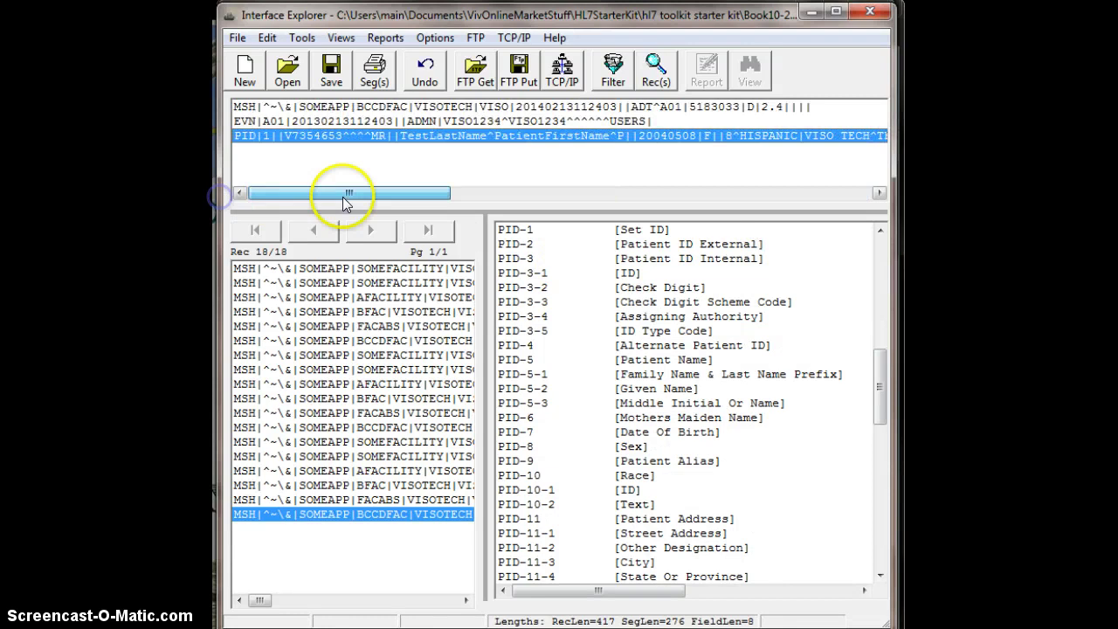
left_click(742, 301)
scroll(743, 304, "down", 6)
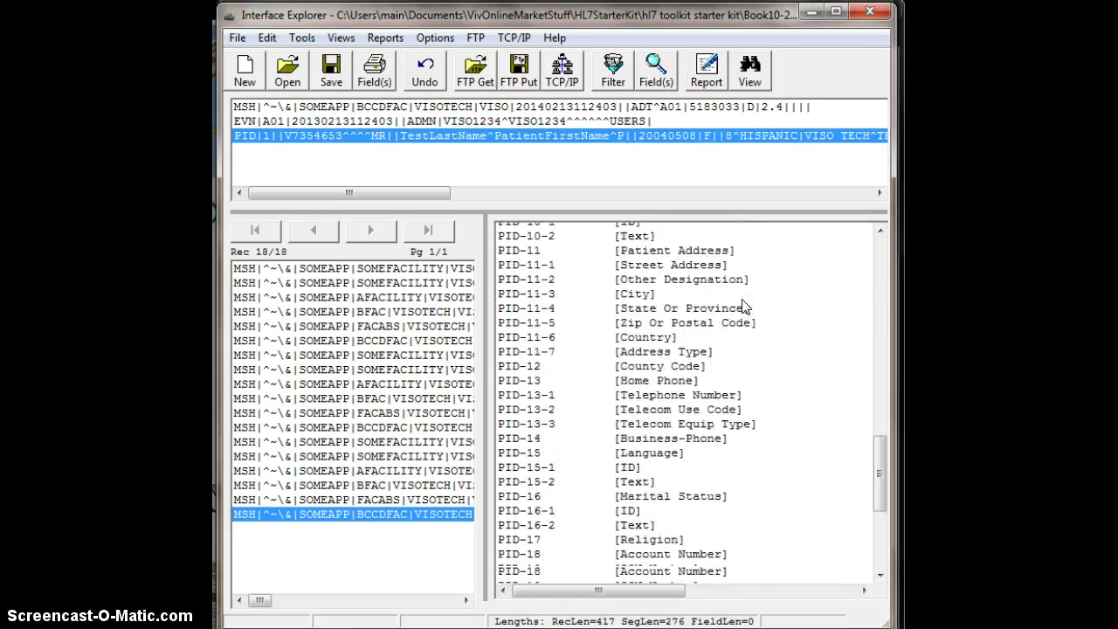
scroll(743, 305, "up", 6)
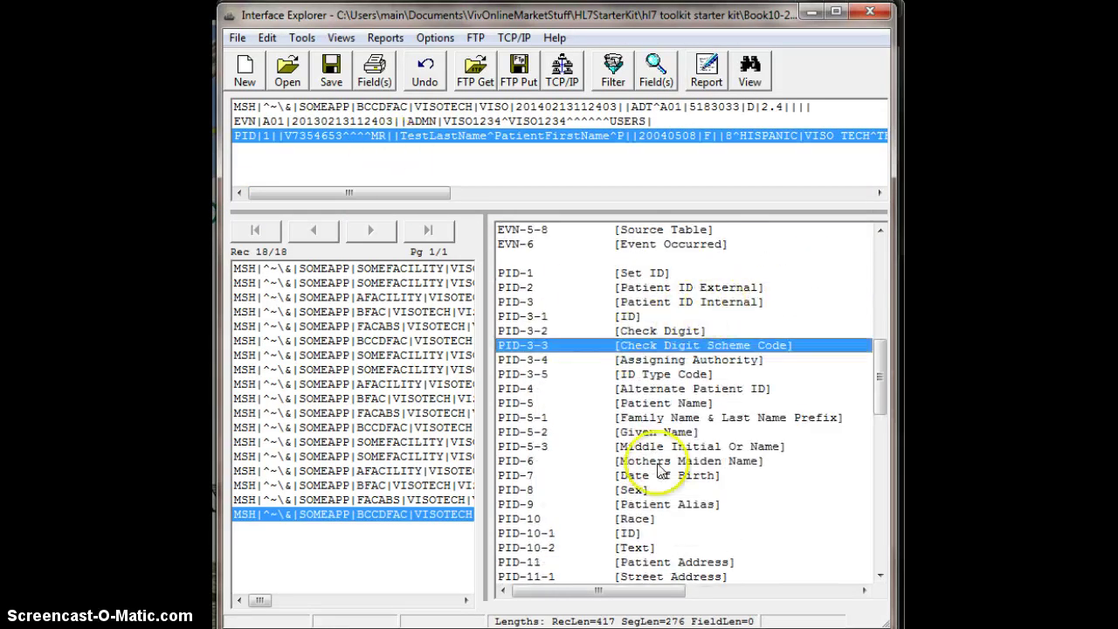
left_click(577, 477)
left_click(391, 439)
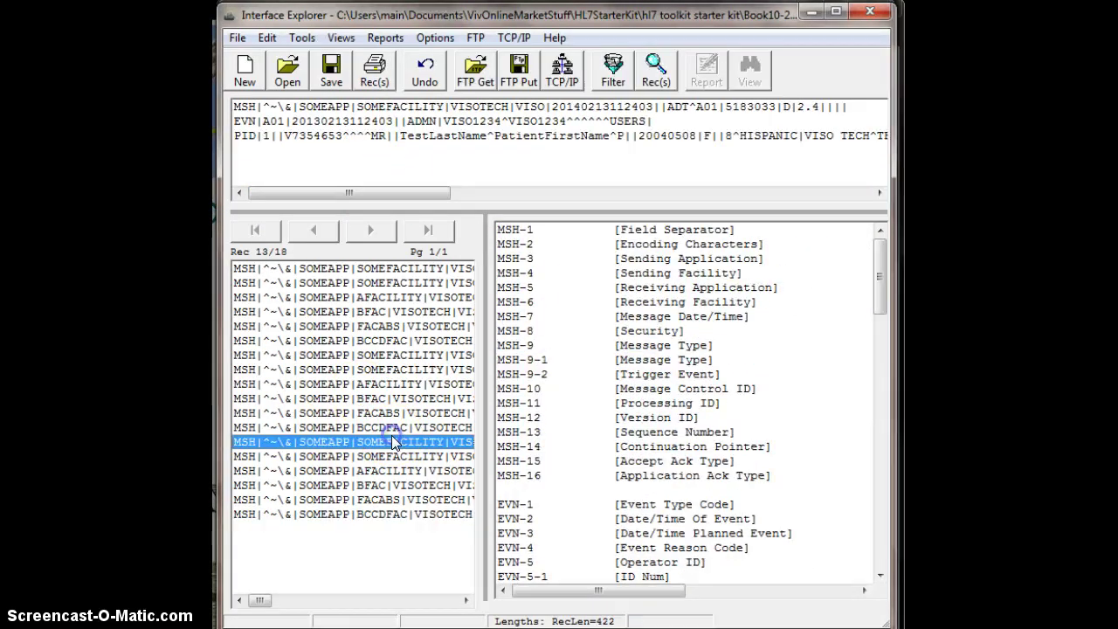